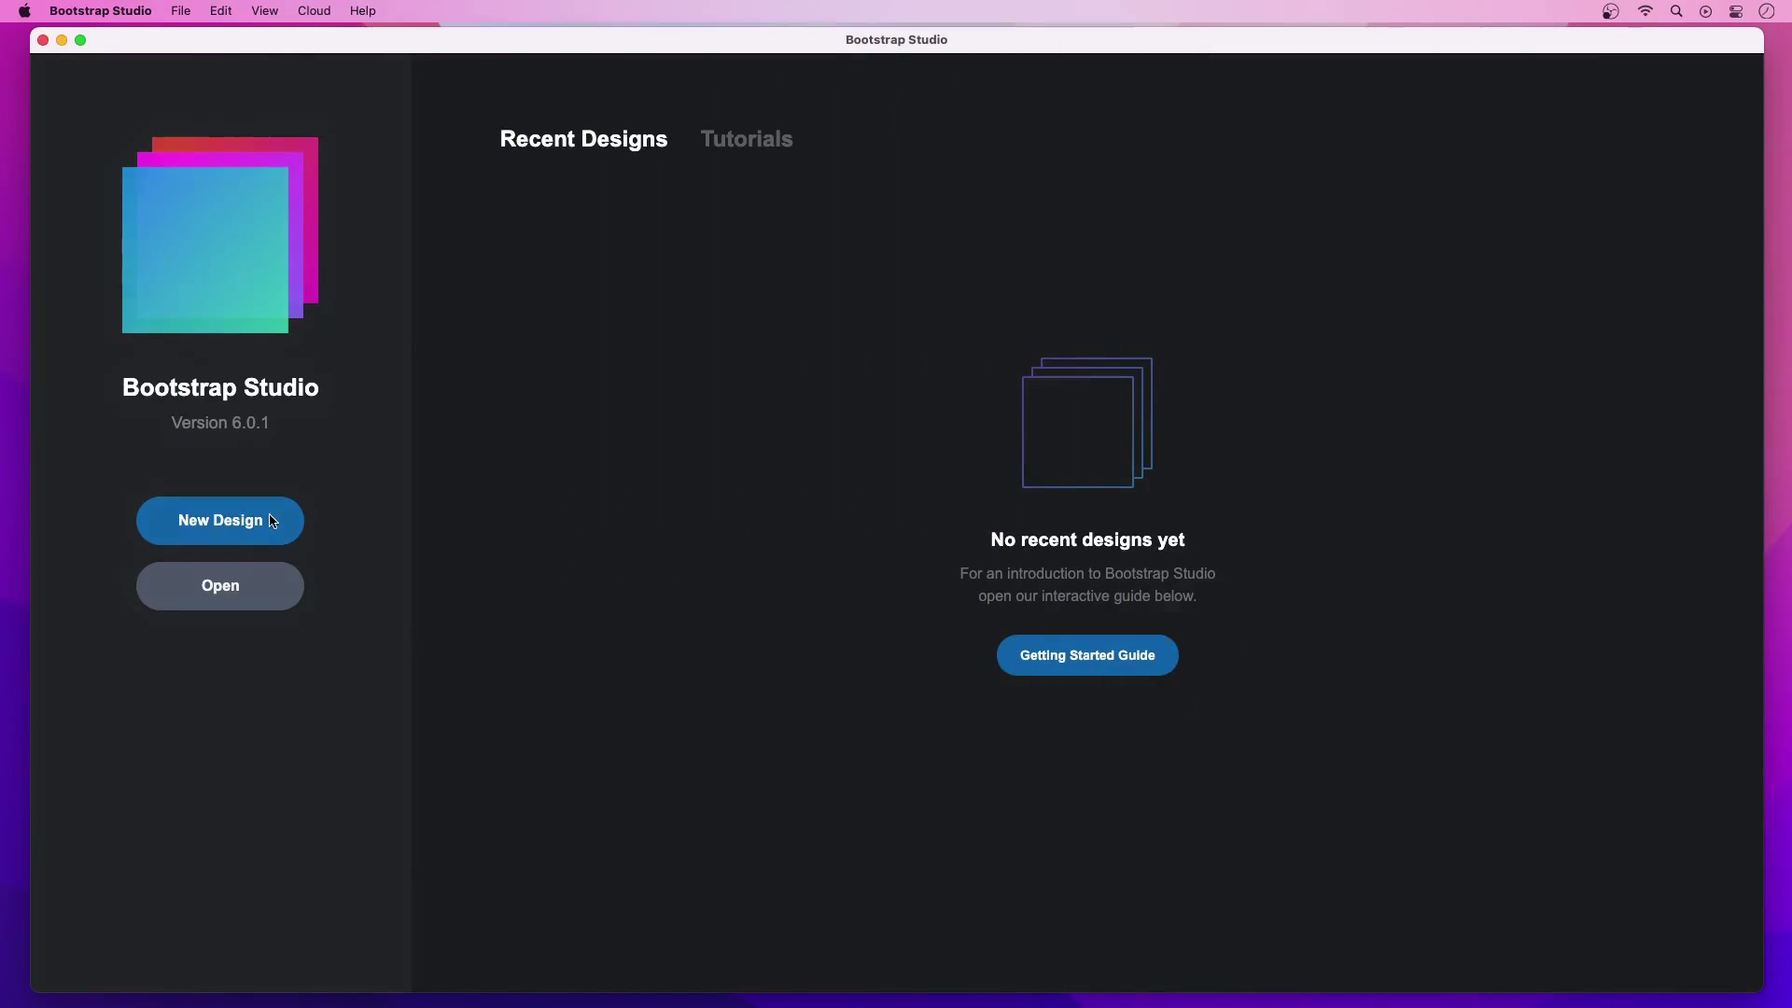
Create a new design from the Bold and Bright template
{"action": "left_click", "coordinate": [273, 521]}
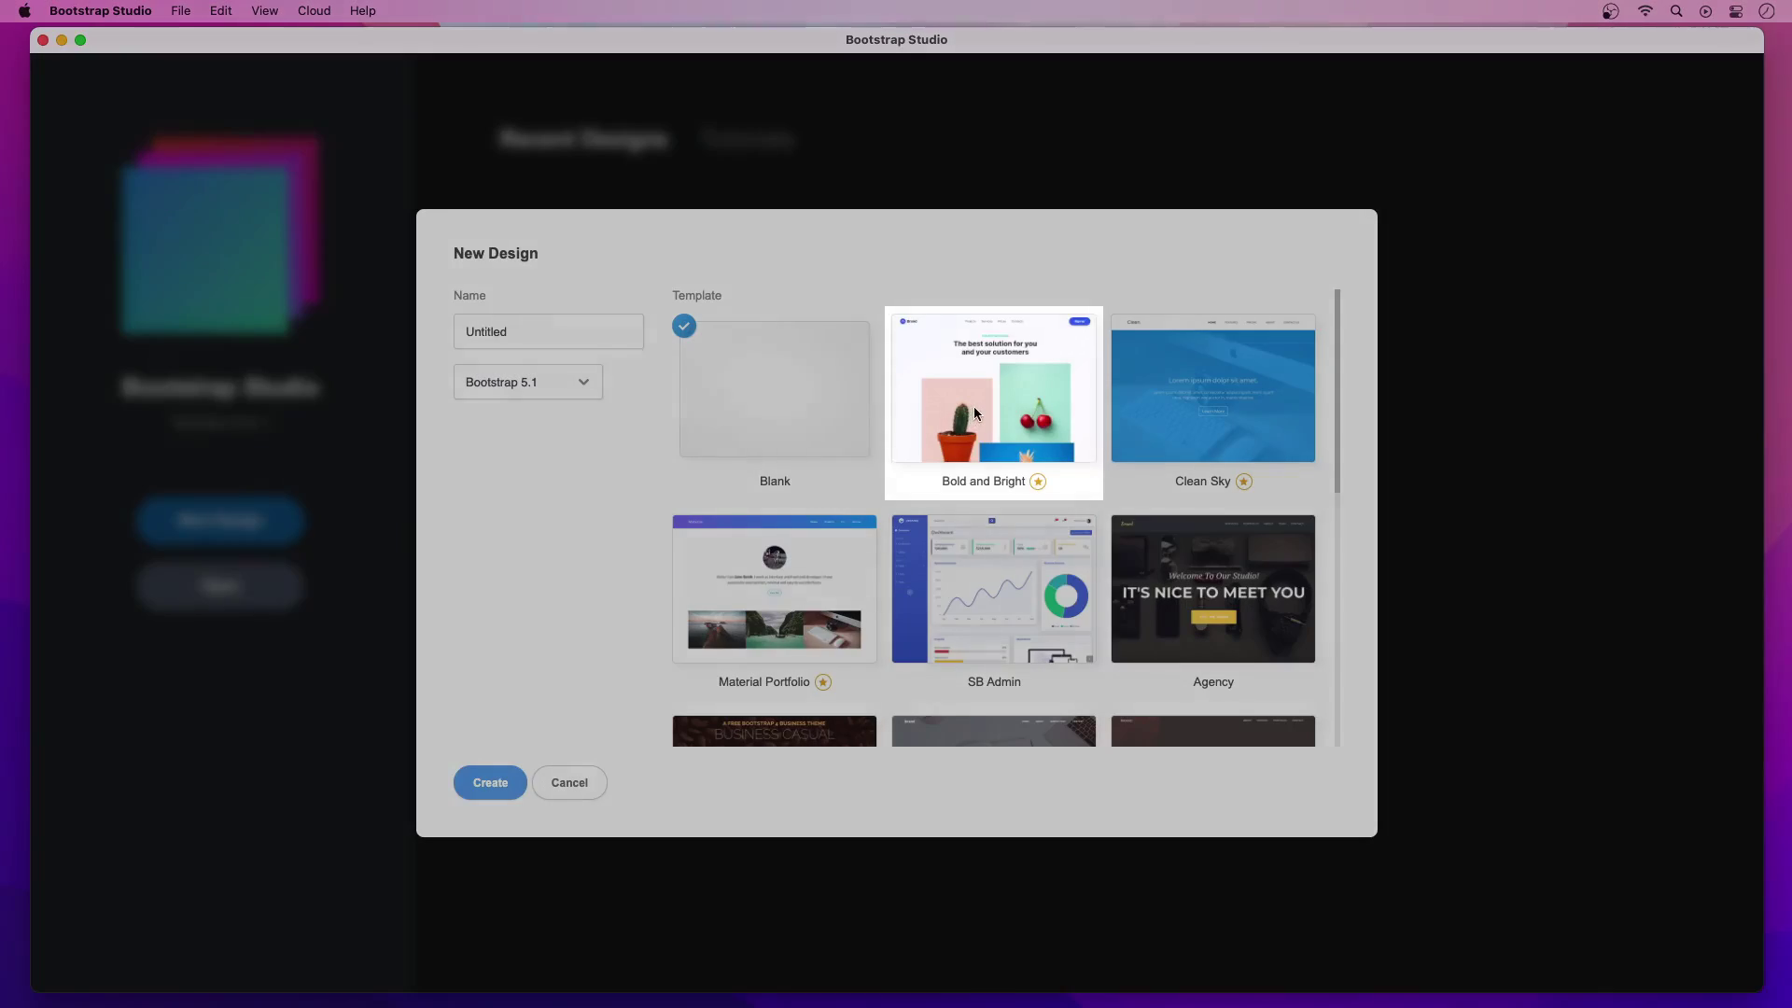
{"action": "left_click", "coordinate": [972, 406]}
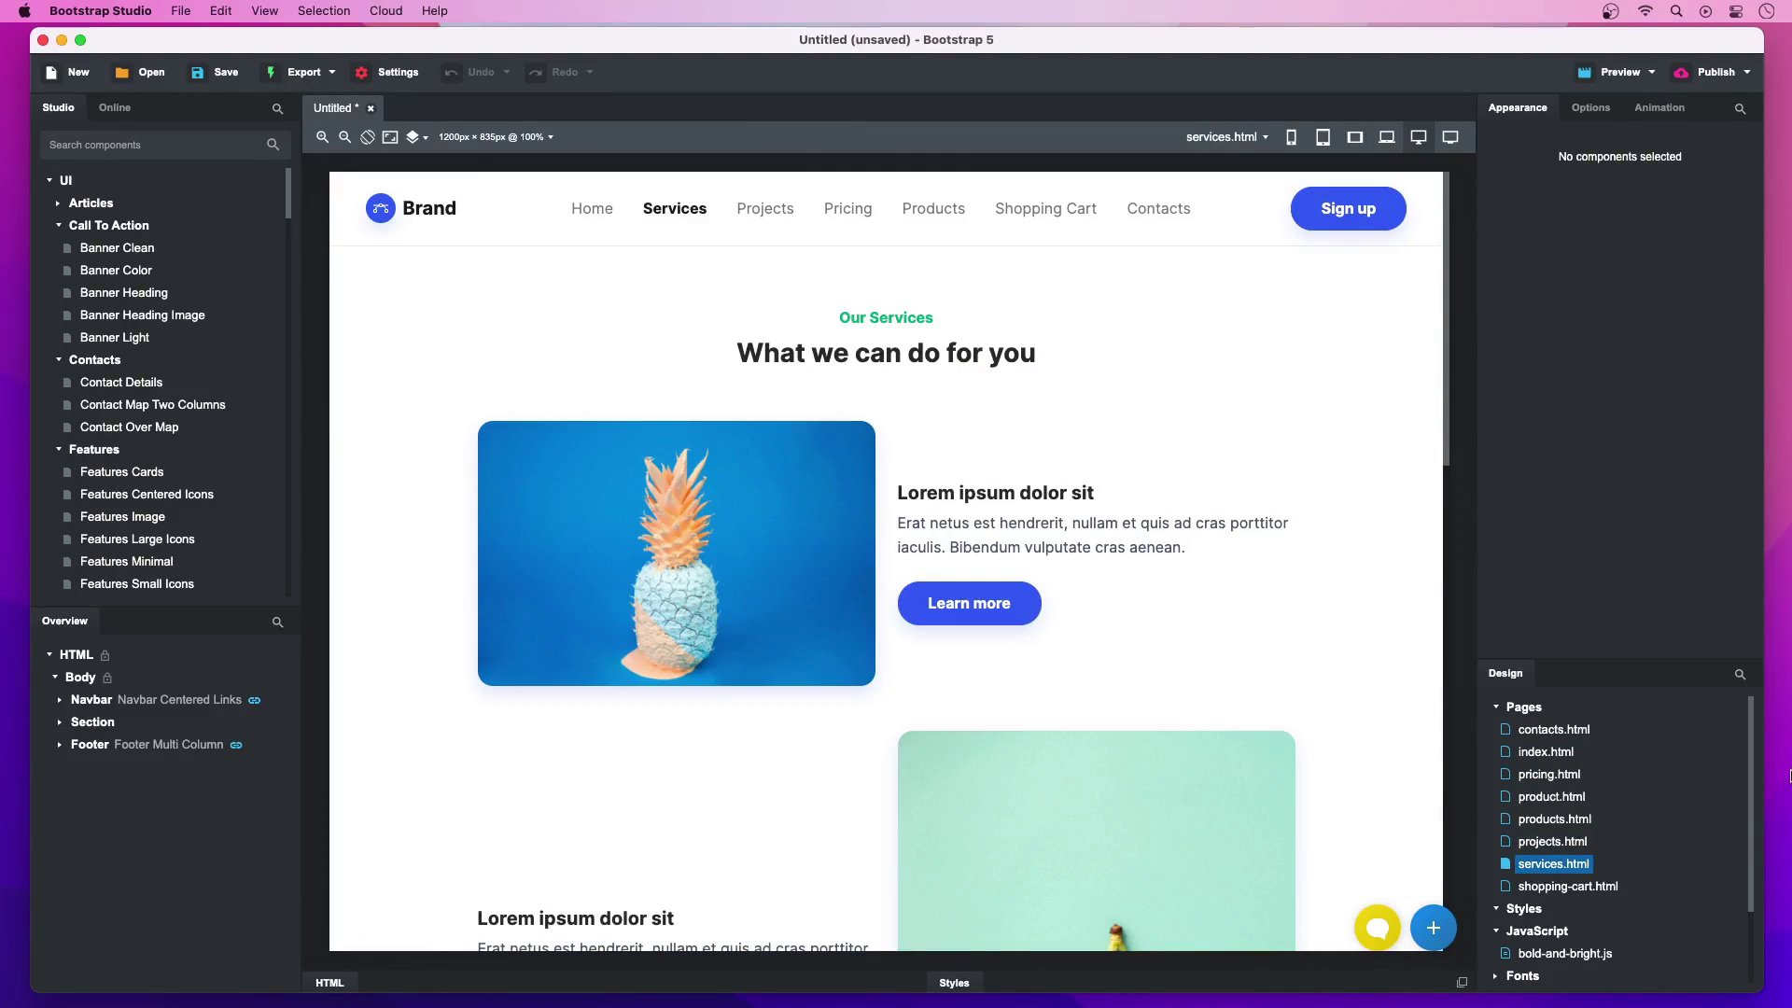
Preview the Bold and Bright site in a web browser
{"action": "left_click", "coordinate": [1650, 73]}
{"action": "left_click", "coordinate": [1611, 102]}
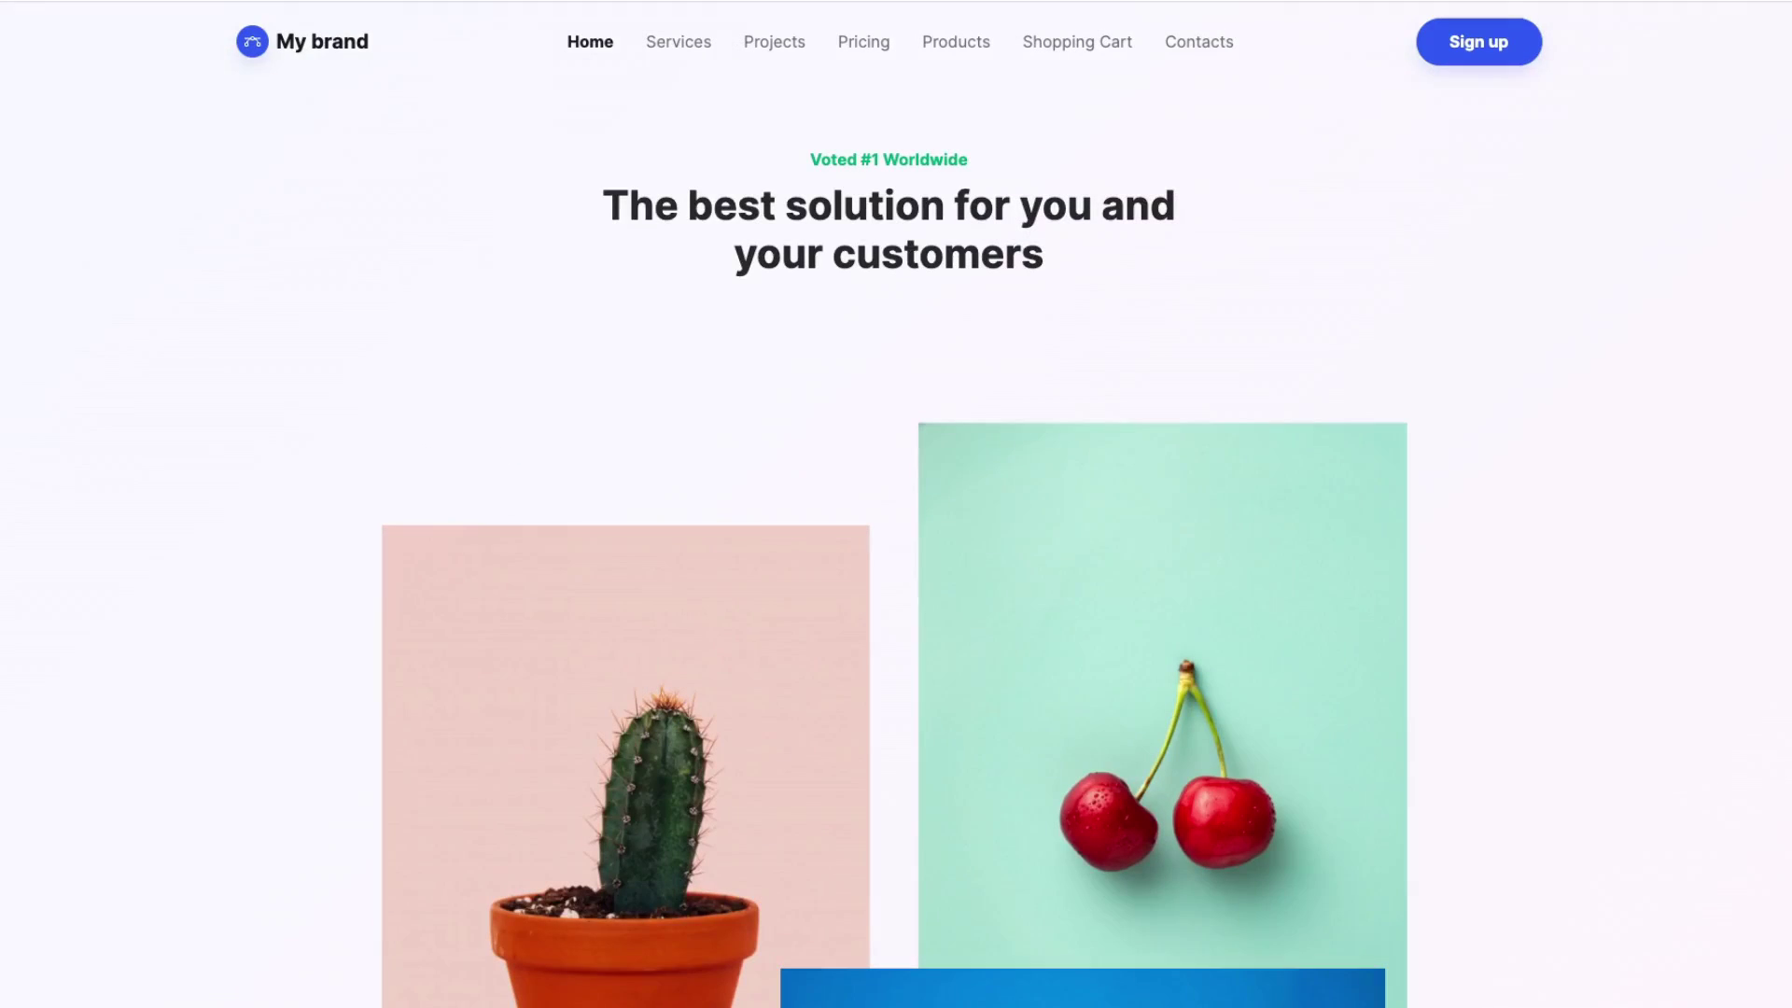
{"action": "scroll", "coordinate": [897, 560], "scroll_direction": "down", "scroll_amount": 2}
{"action": "scroll", "coordinate": [895, 561], "scroll_direction": "down", "scroll_amount": 3}
{"action": "scroll", "coordinate": [896, 560], "scroll_direction": "down", "scroll_amount": 2}
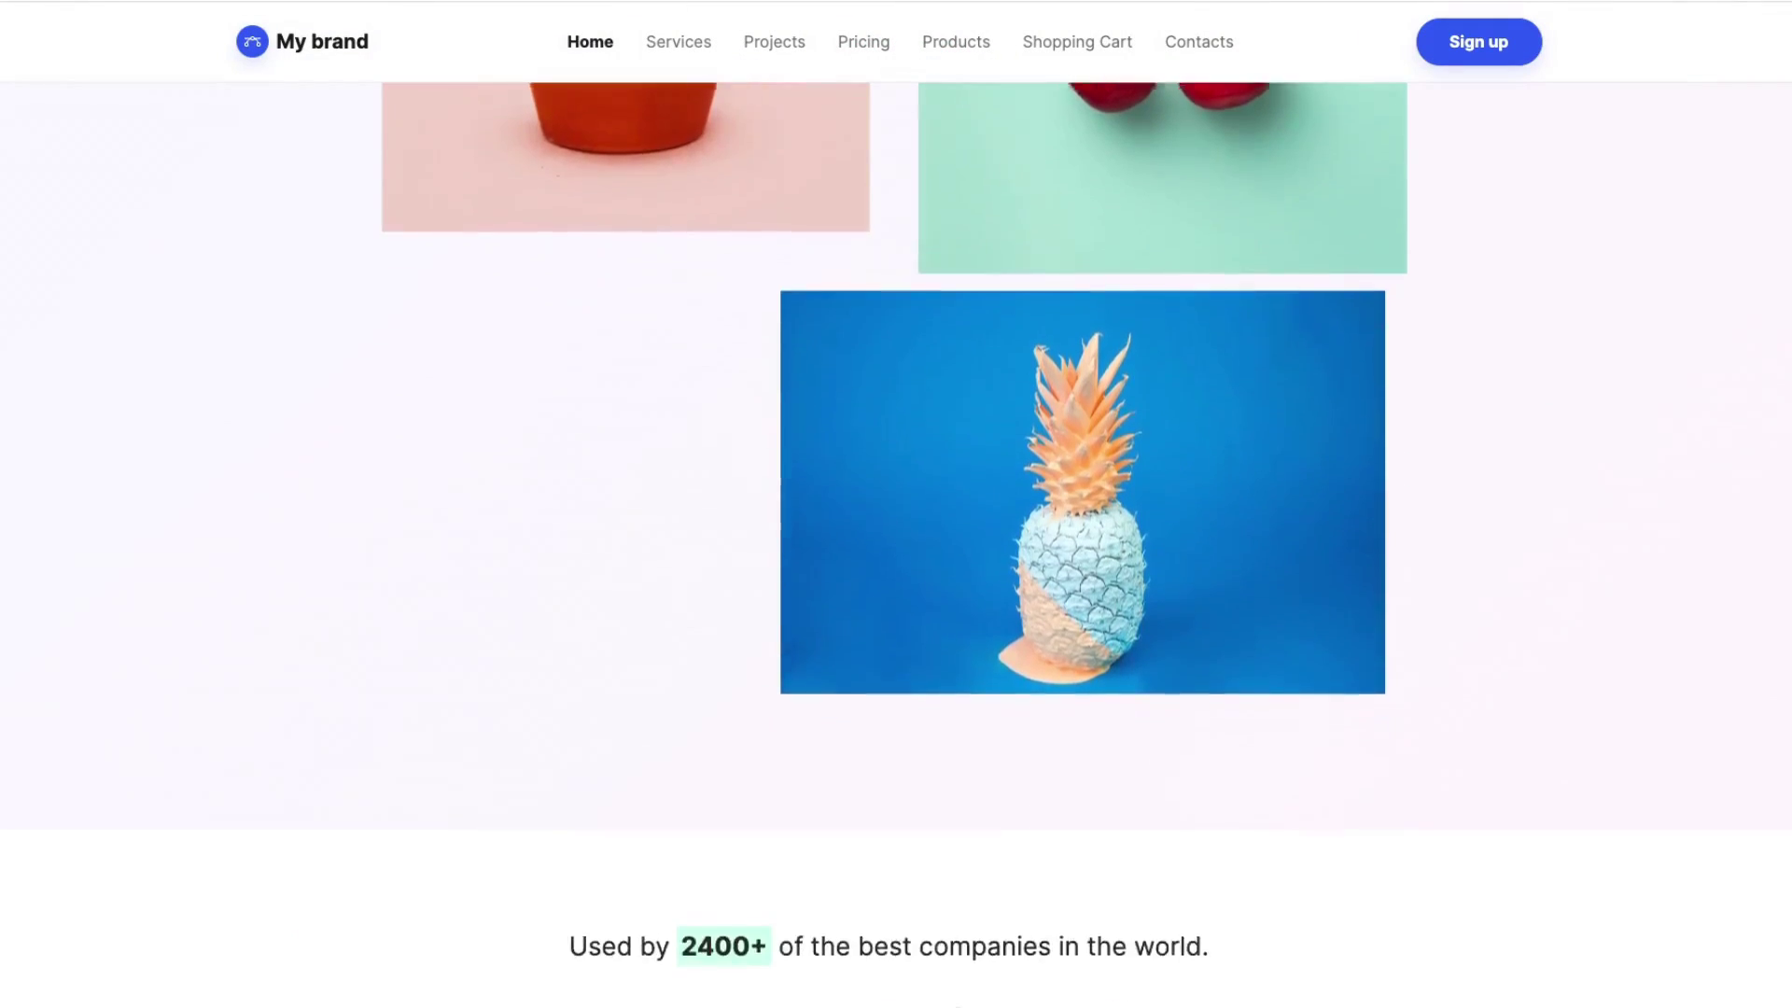
{"action": "scroll", "coordinate": [897, 561], "scroll_direction": "up", "scroll_amount": 2}
{"action": "scroll", "coordinate": [895, 559], "scroll_direction": "up", "scroll_amount": 3}
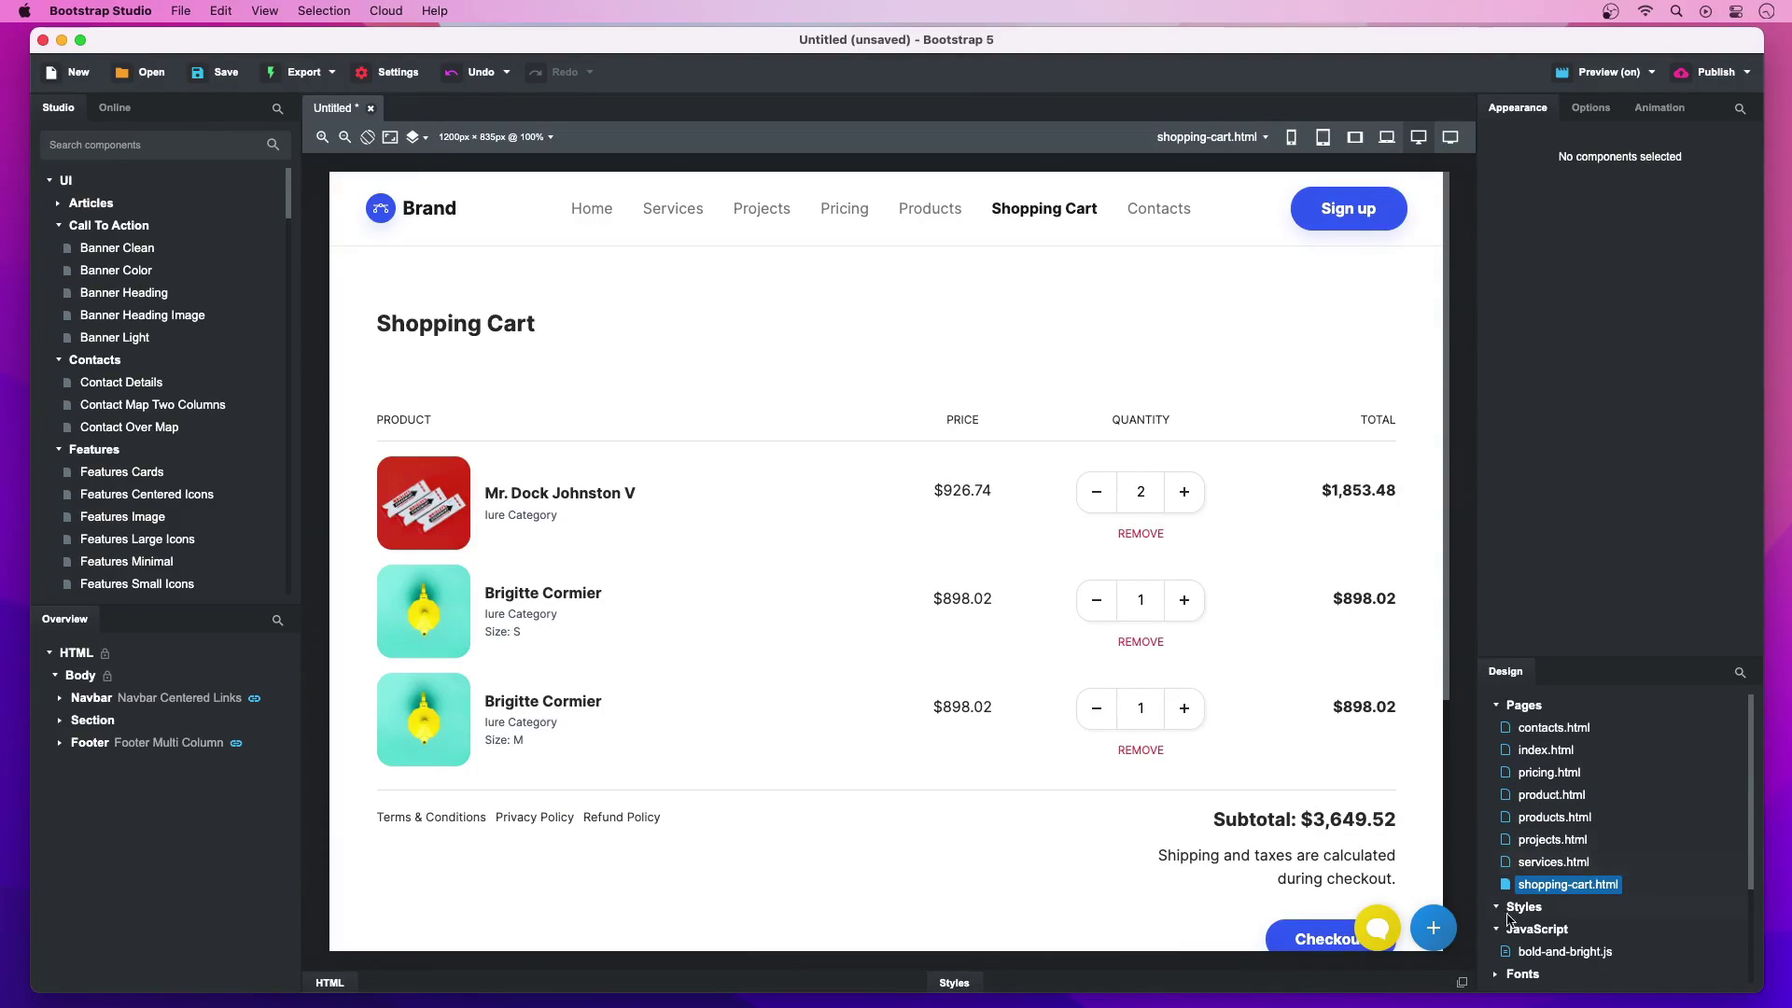
Drop the gradient newsletter section from the section gallery onto the cart page
{"action": "left_click", "coordinate": [1441, 932]}
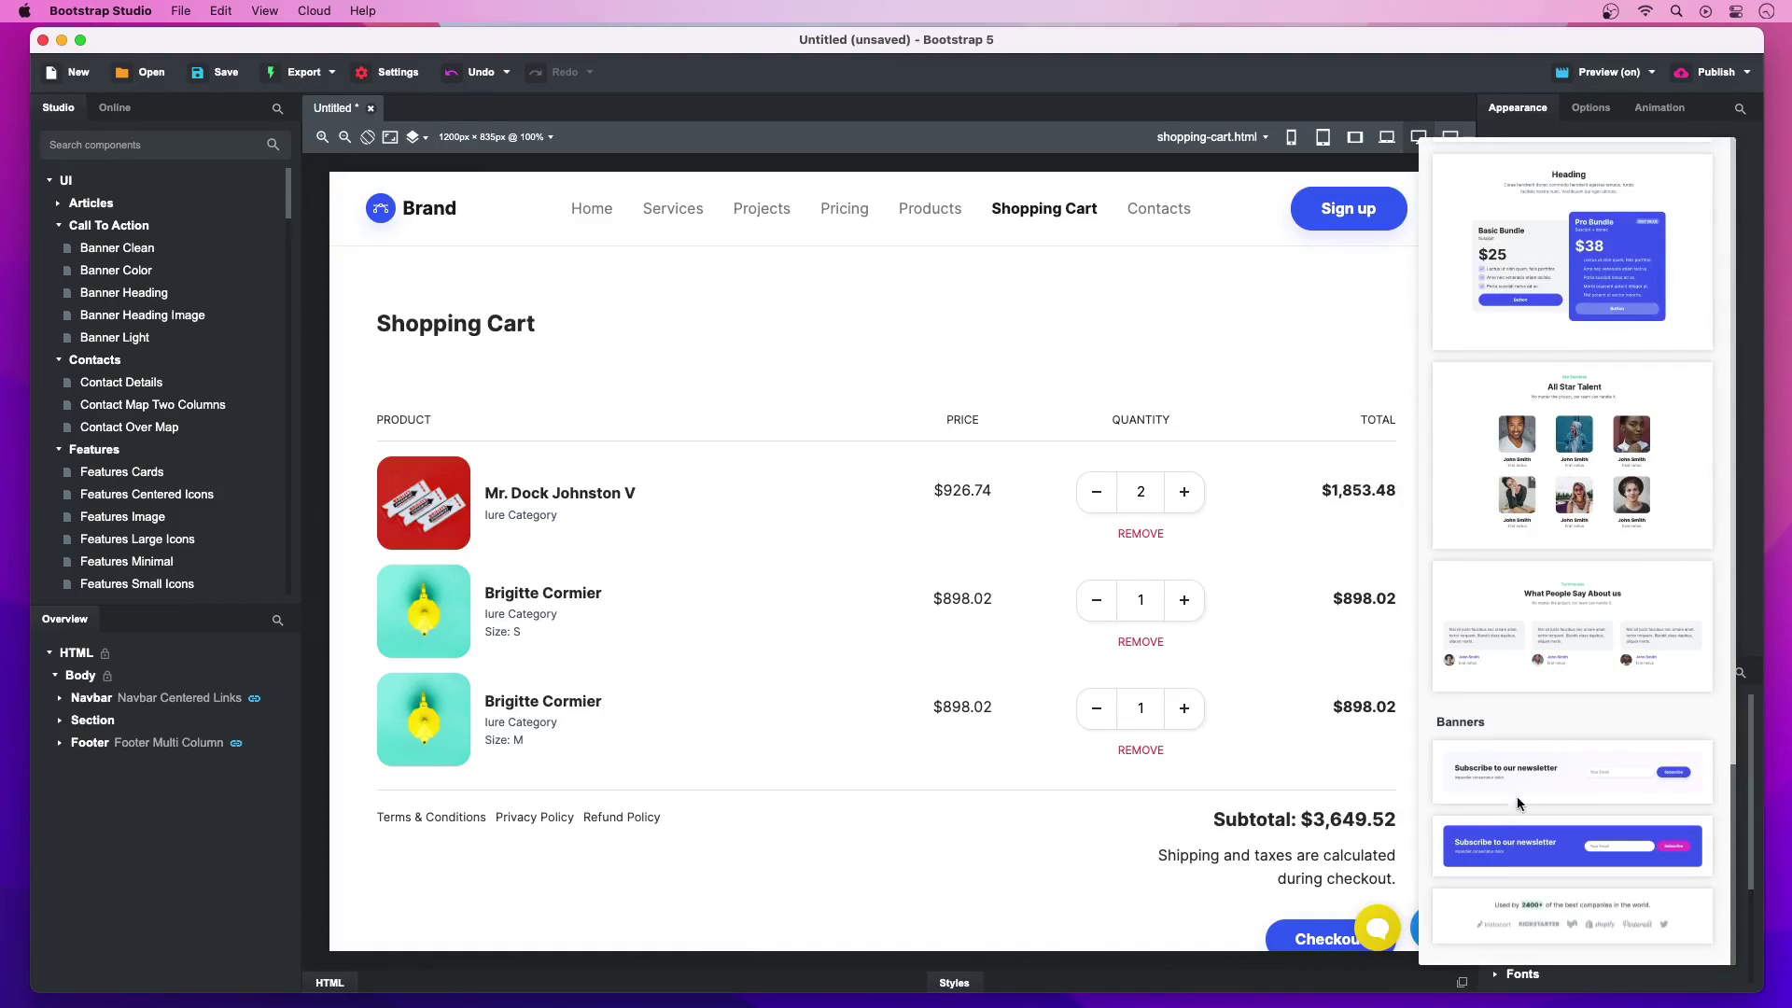
{"action": "left_click_drag", "start_coordinate": [1530, 760], "coordinate": [1119, 313]}
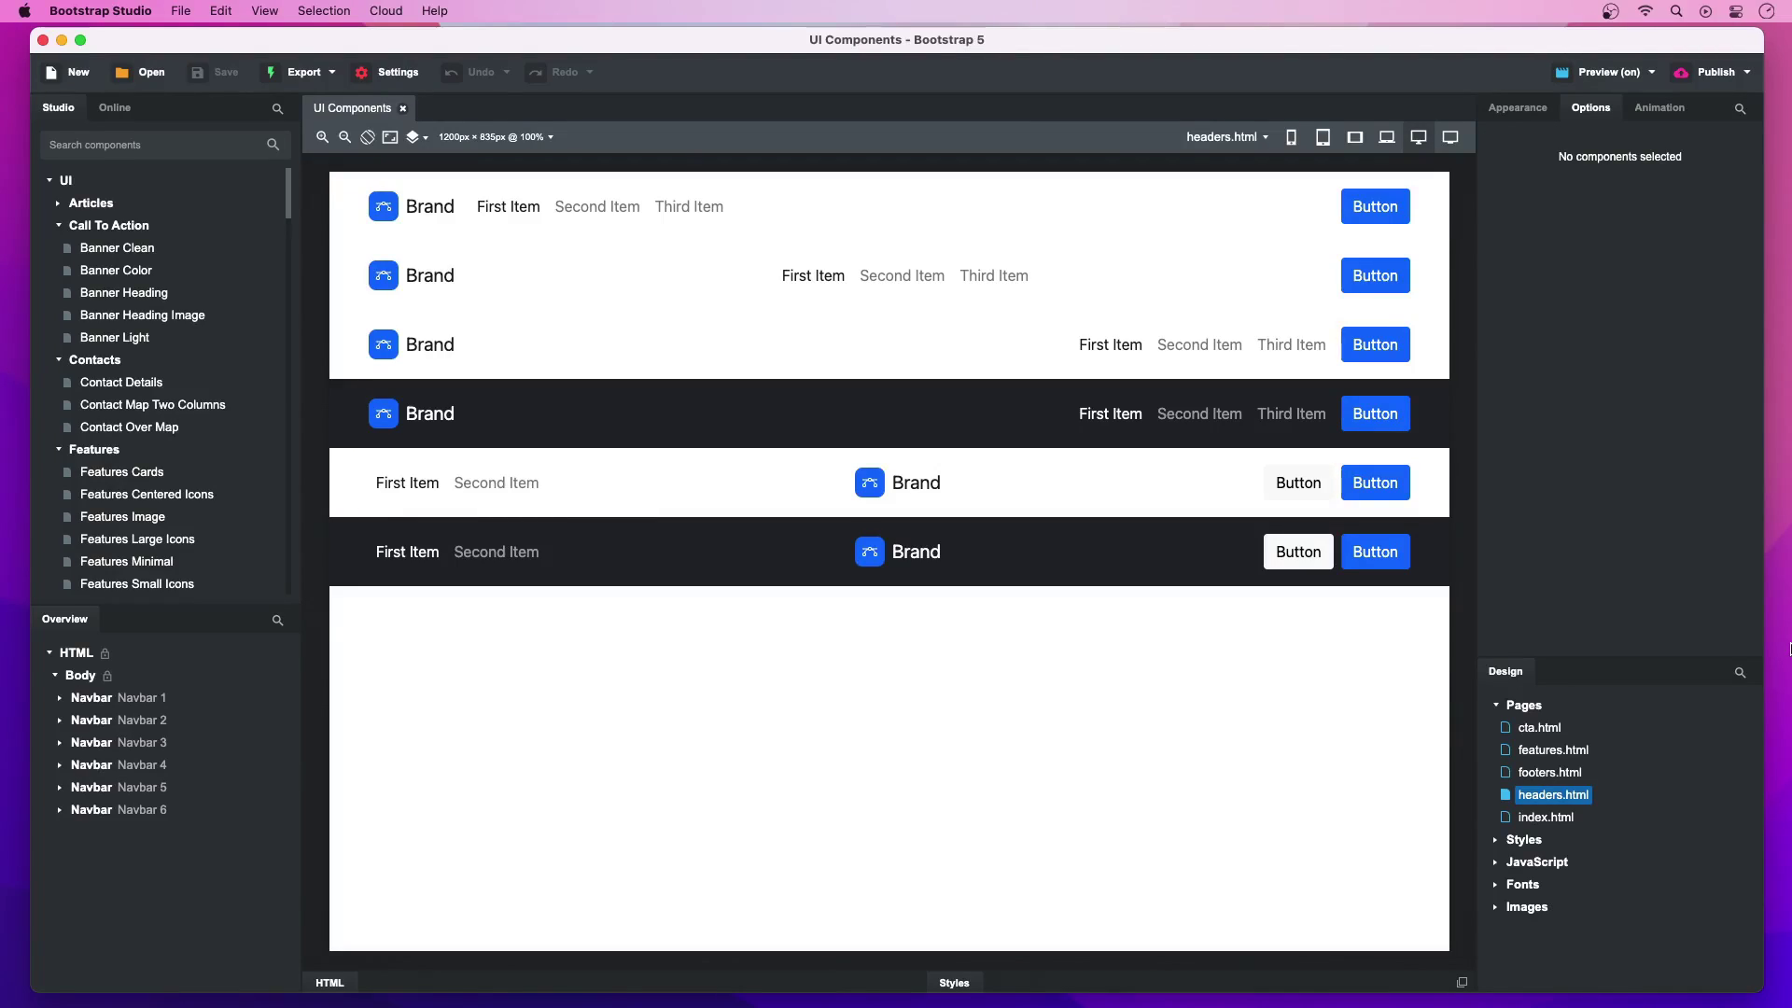
Step through the footers, cta and features pages, then show the page at tablet width
{"action": "key", "text": "Up"}
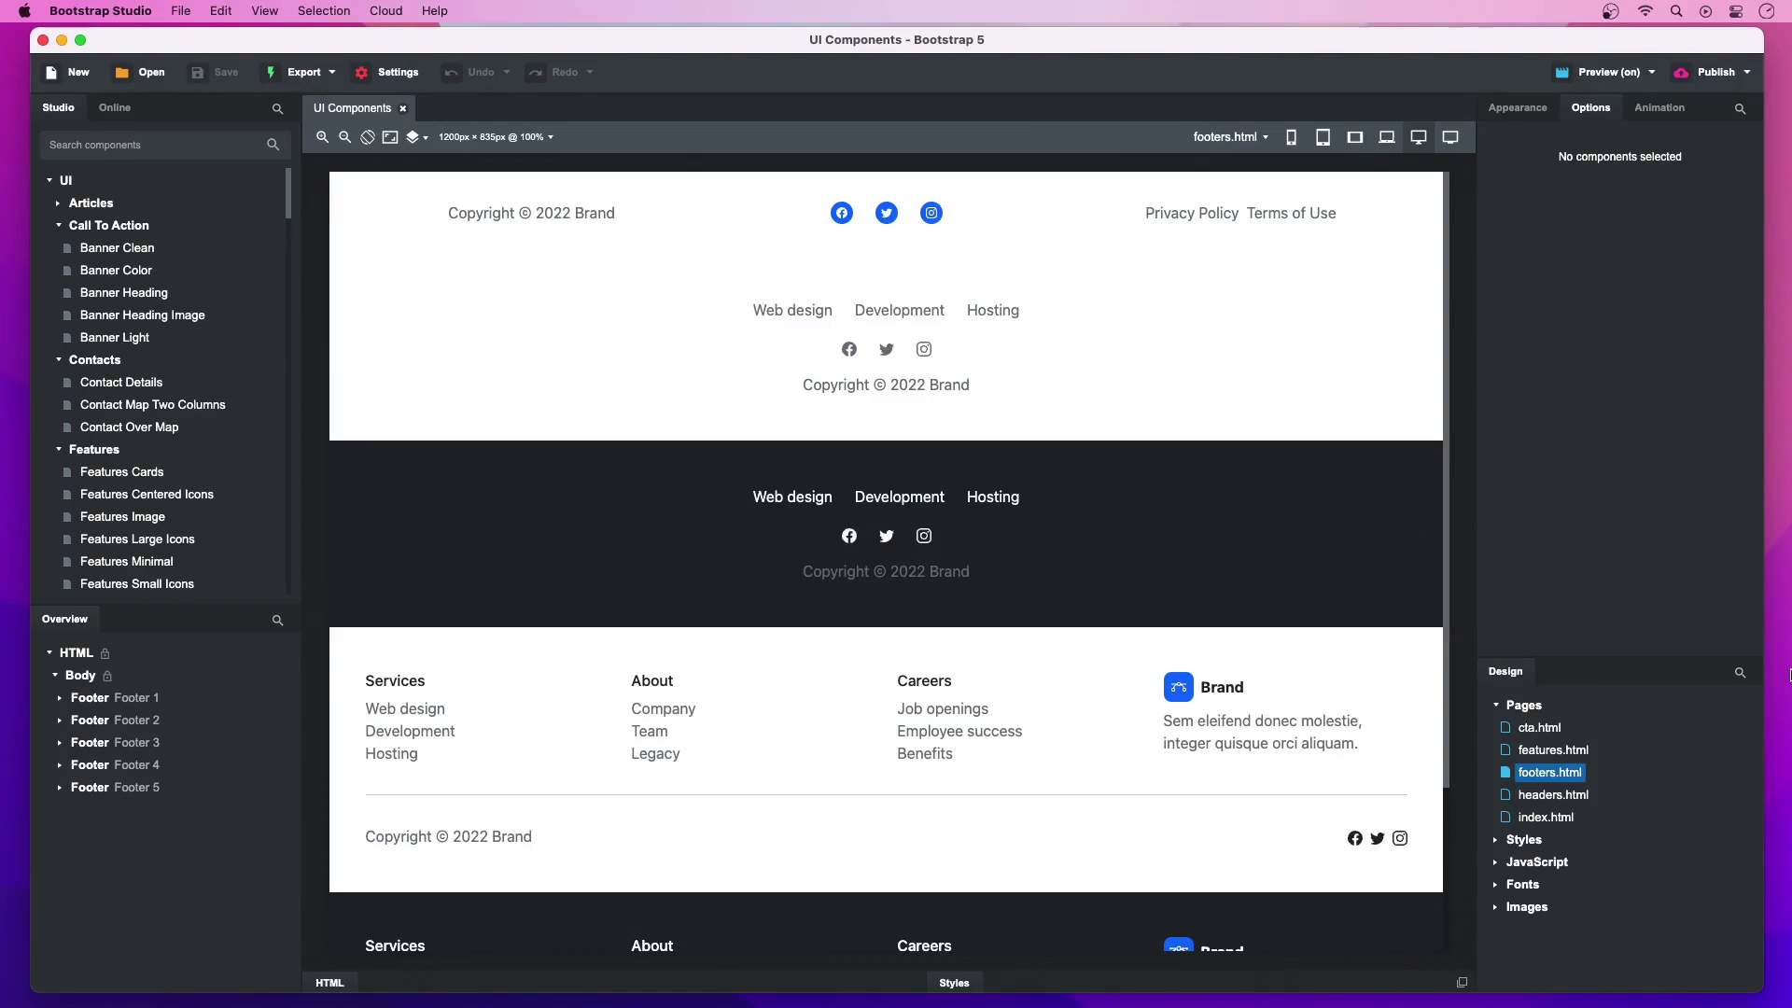
{"action": "key", "text": "Up"}
{"action": "key", "text": "Up"}
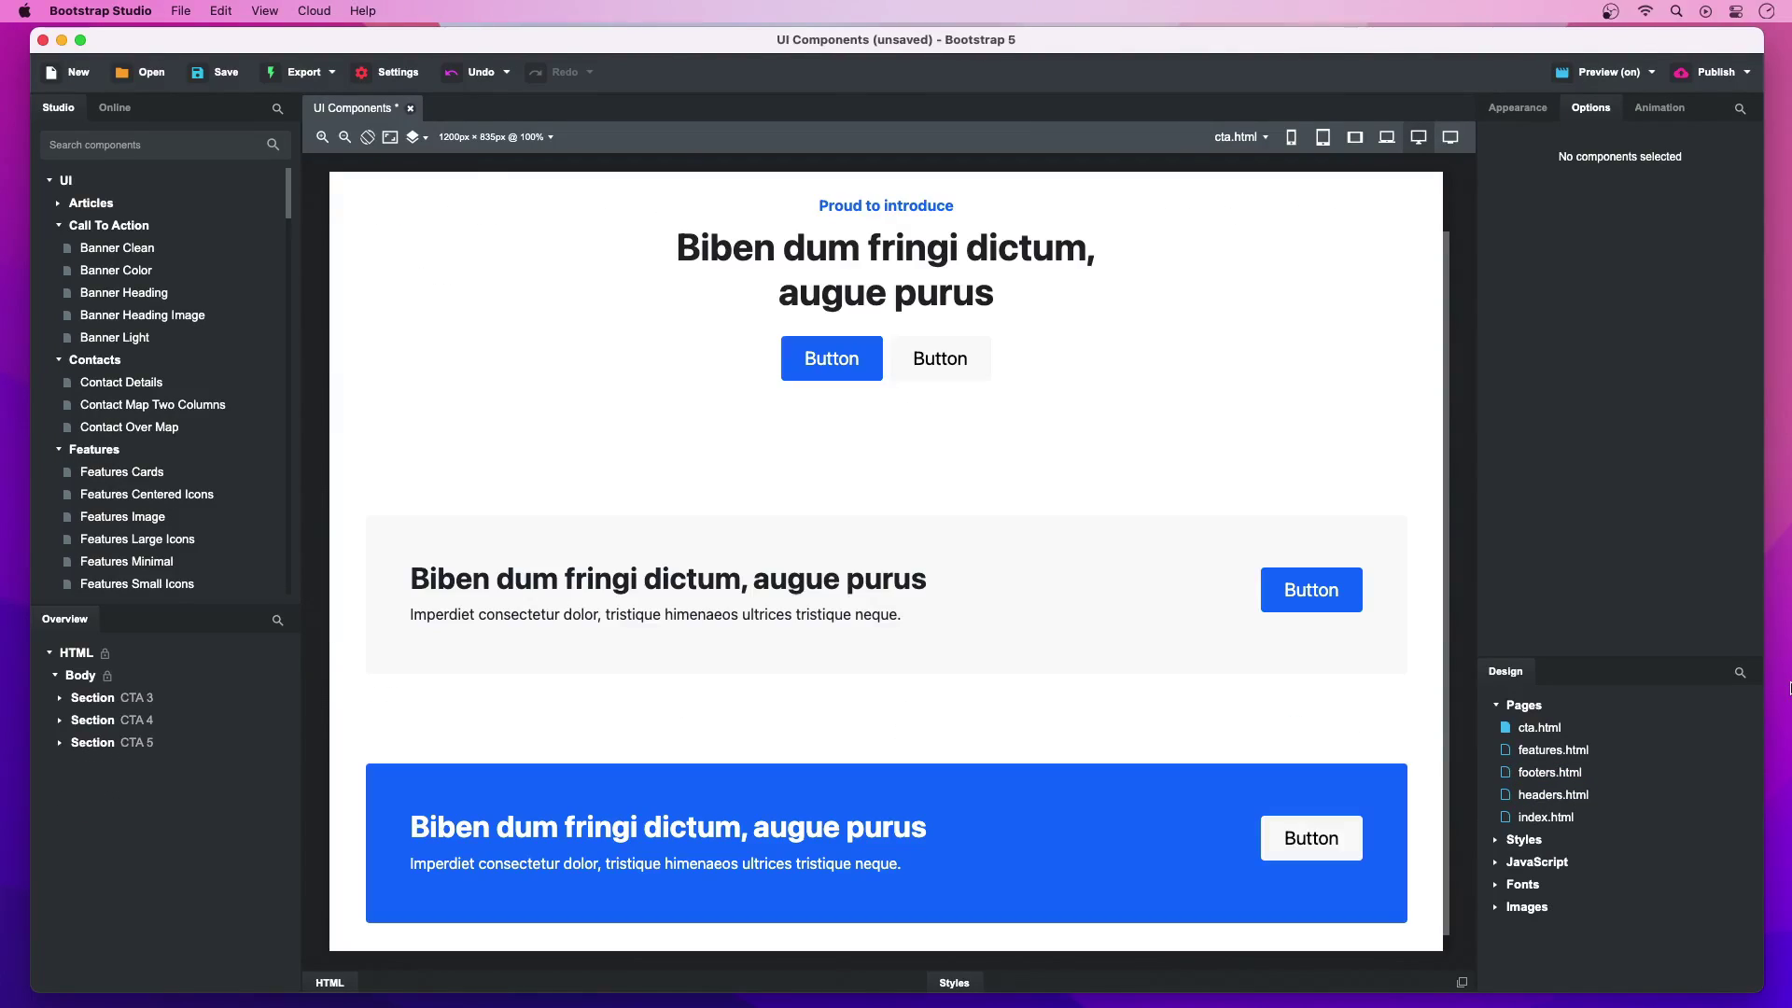
{"action": "key", "text": "Down"}
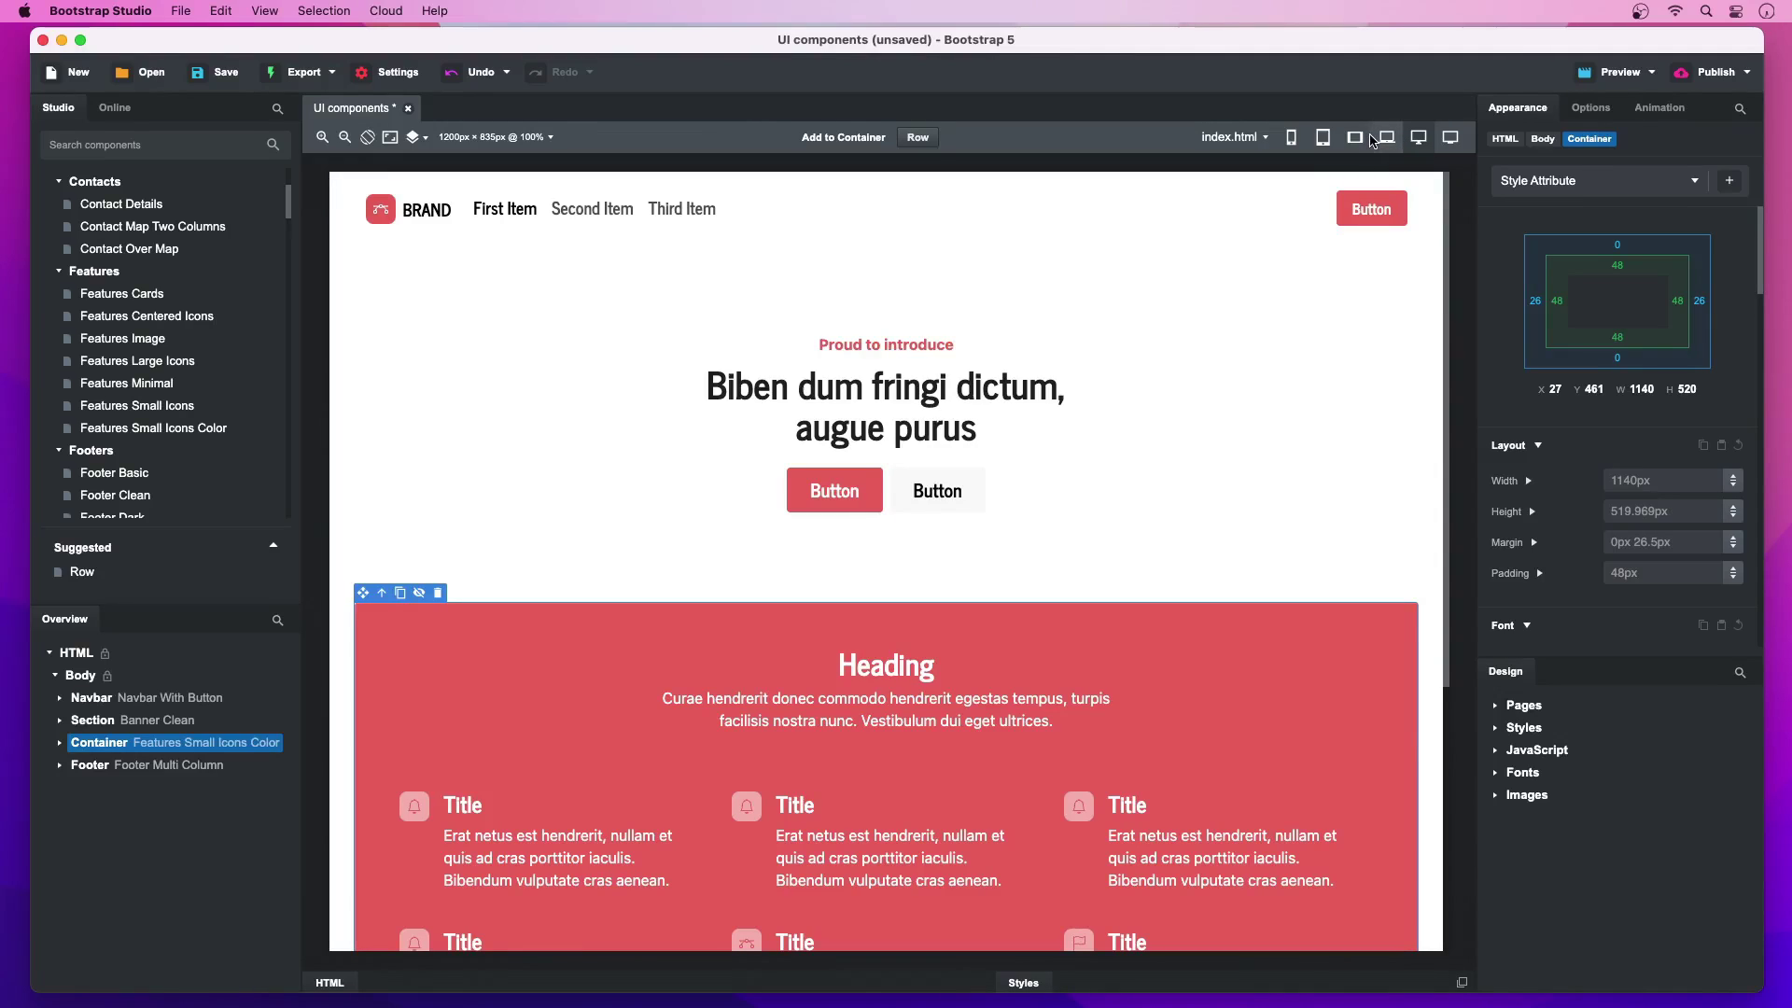
{"action": "left_click", "coordinate": [1355, 136]}
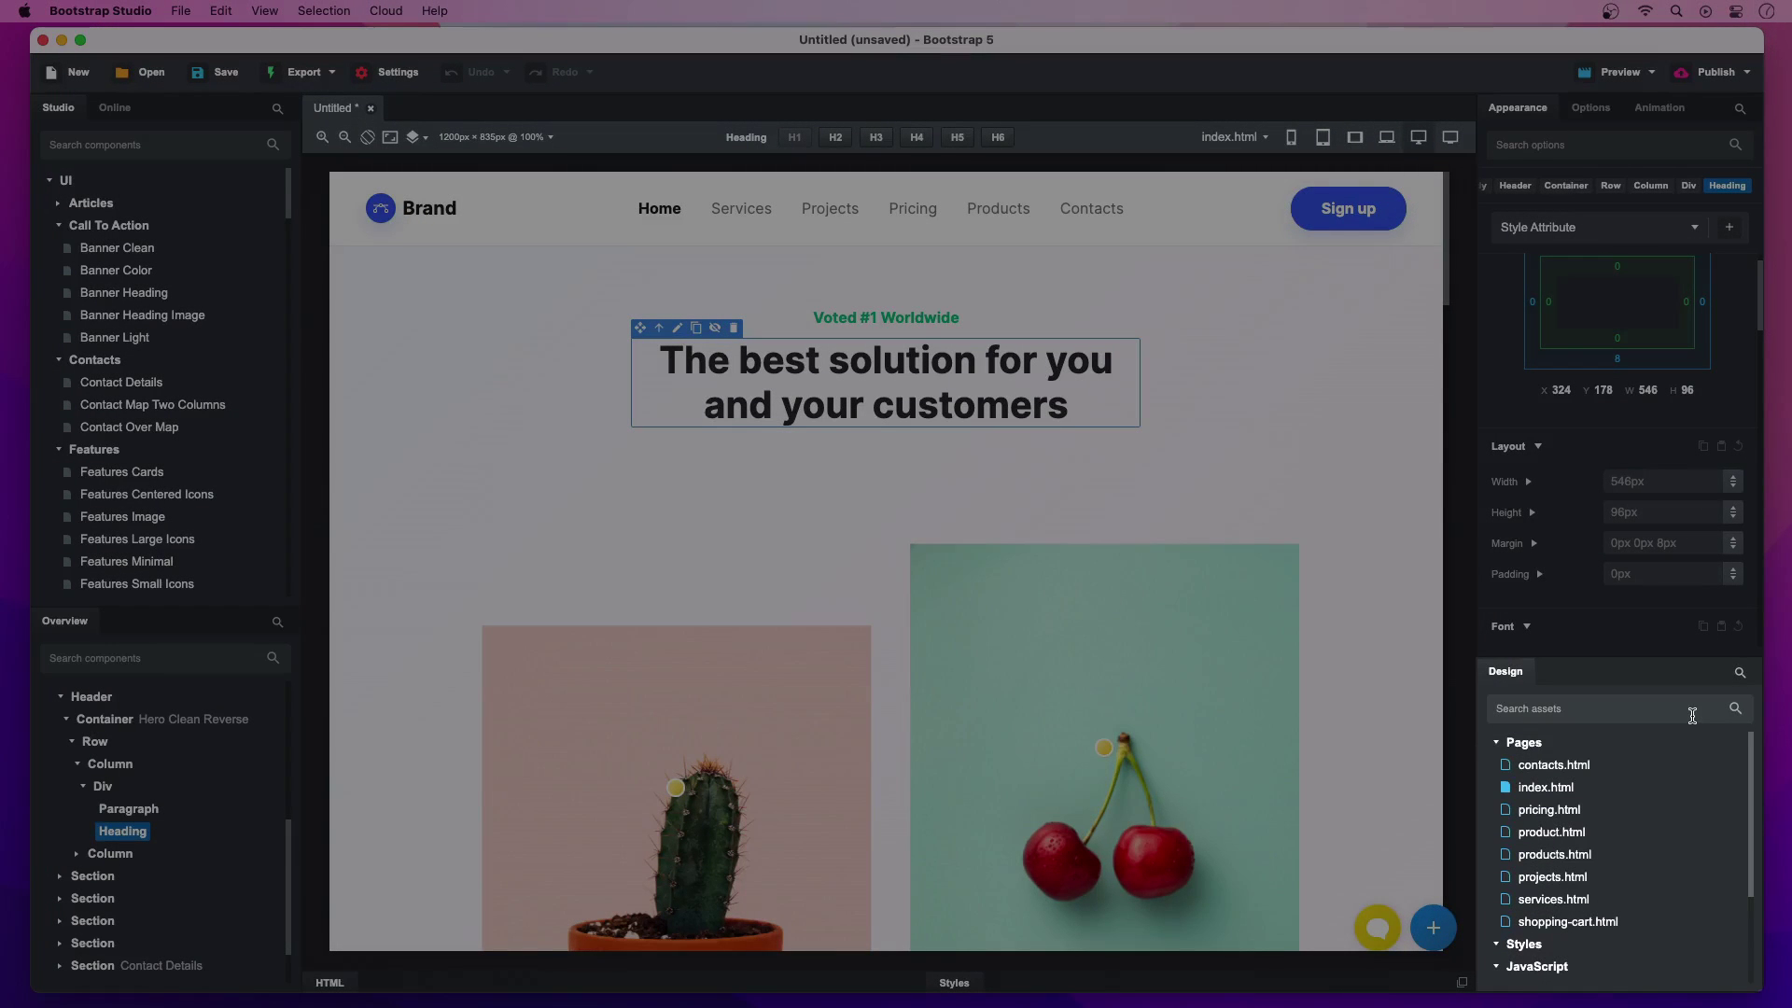
{"action": "type", "text": "pro"}
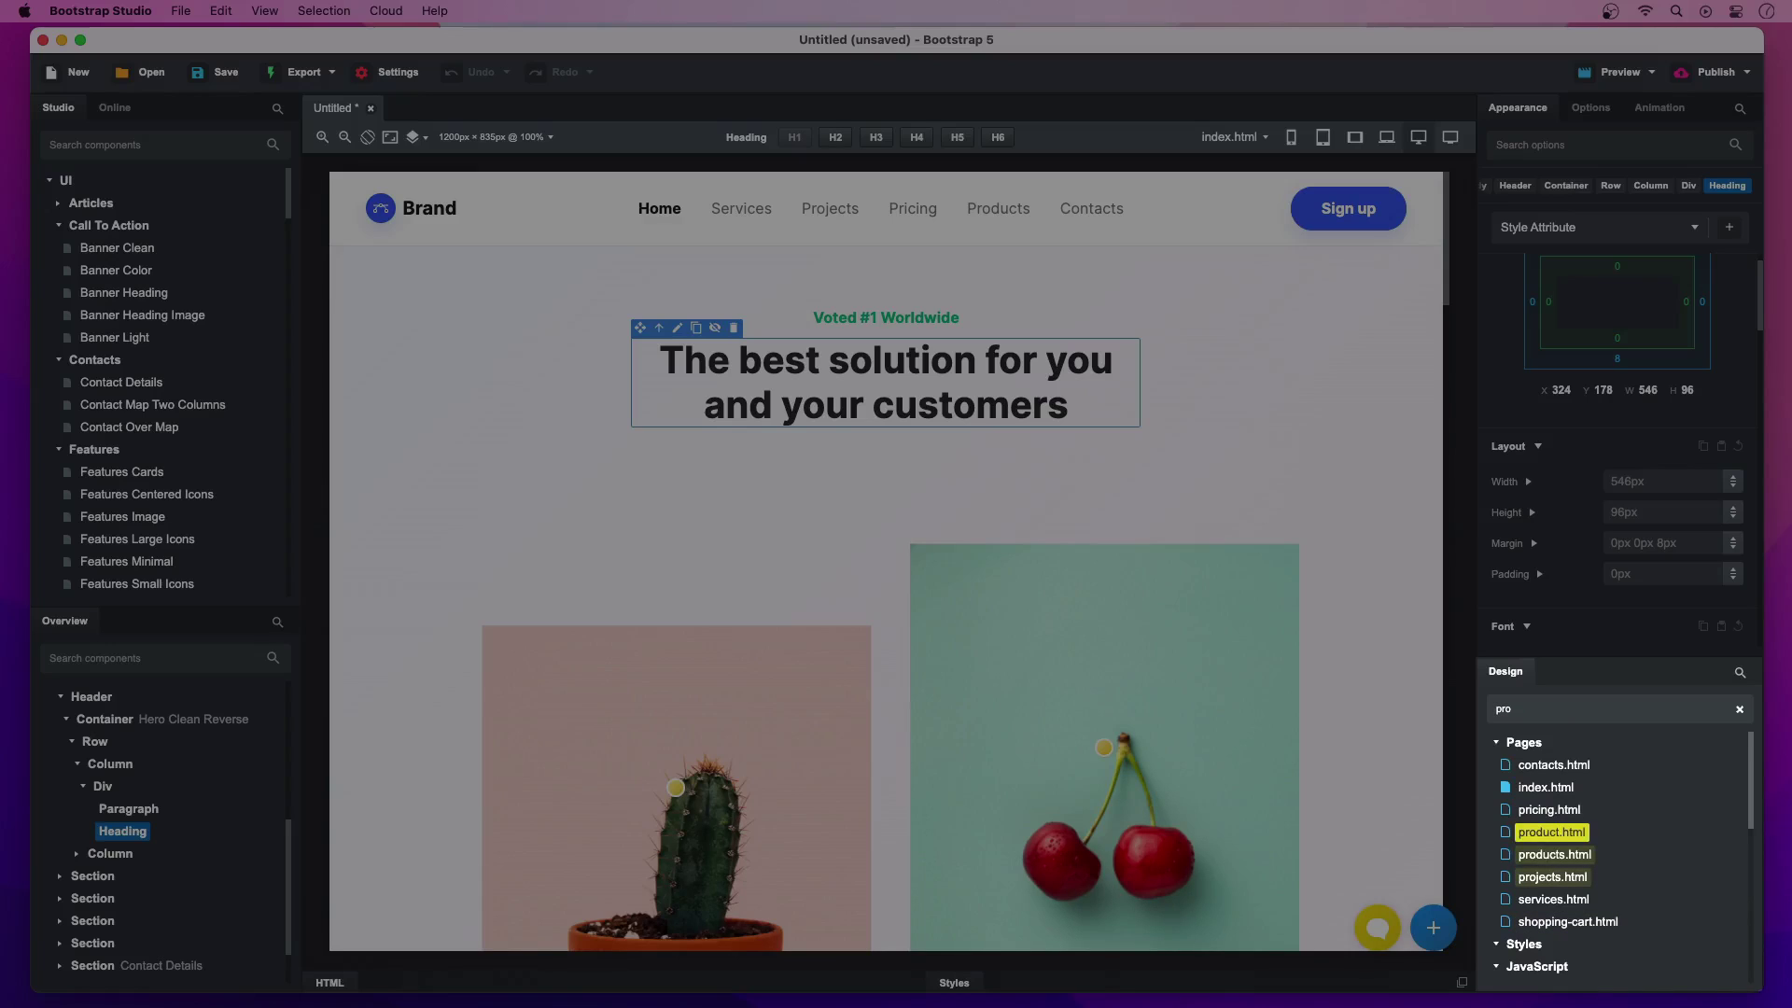
{"action": "type", "text": "nav"}
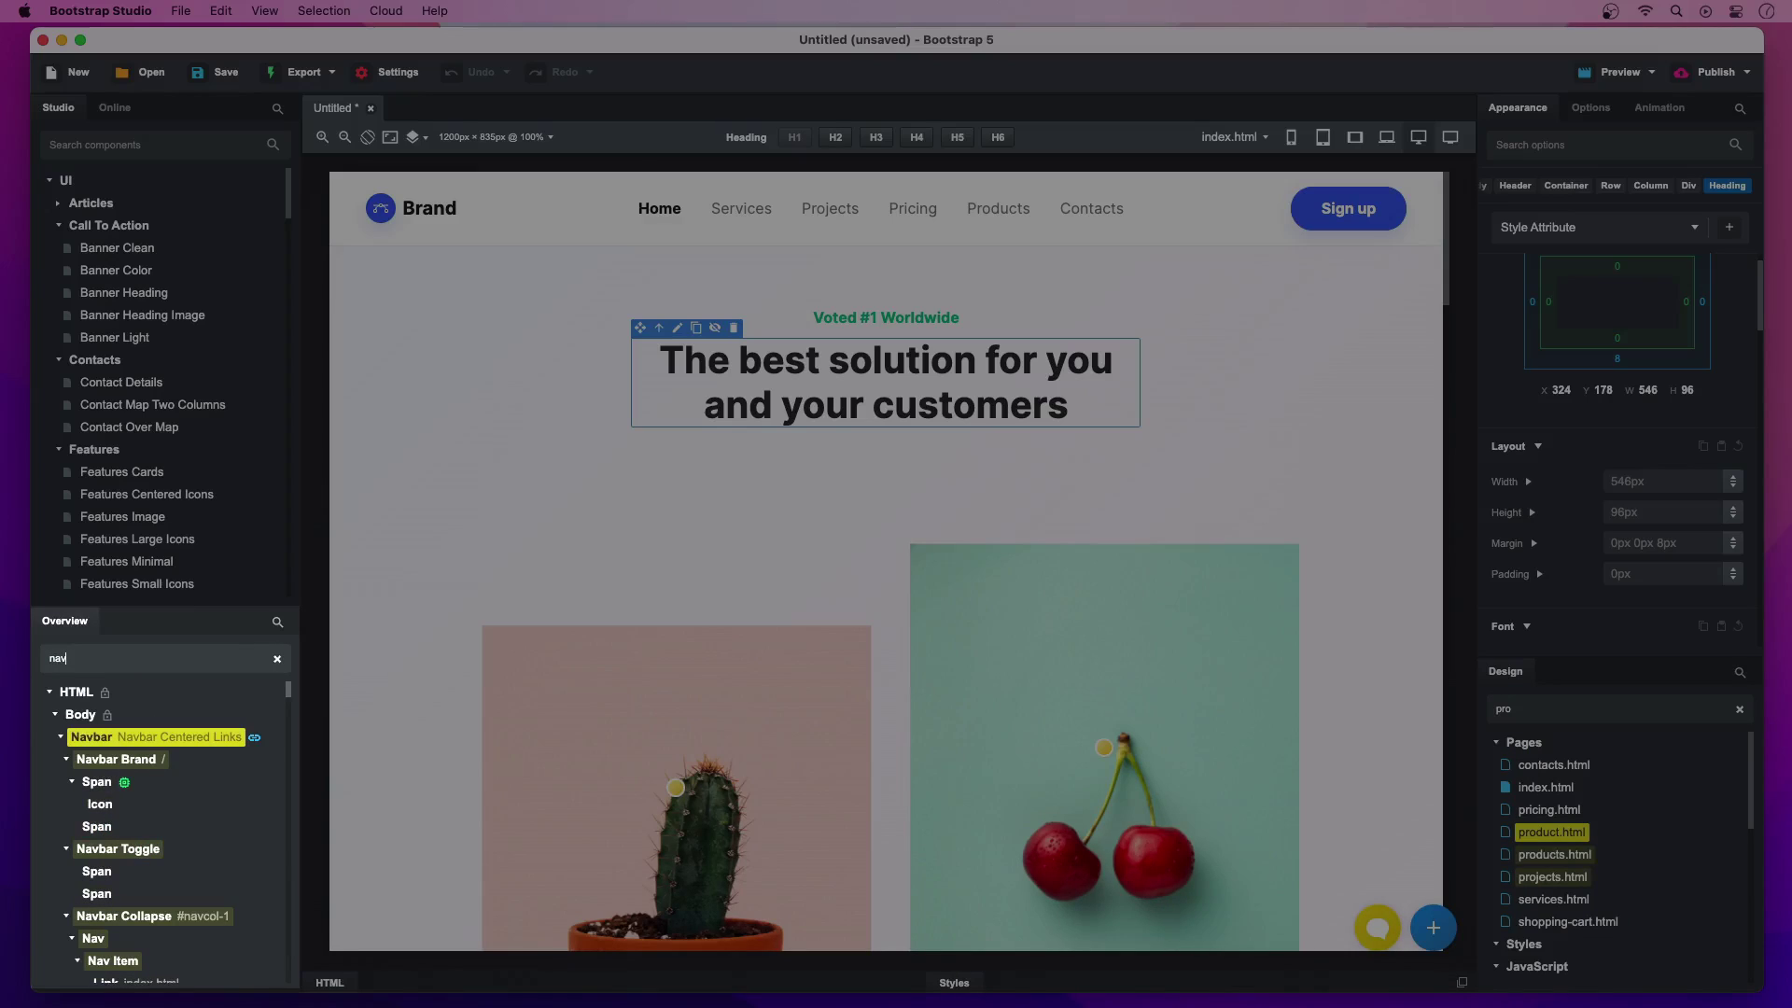
Search the Testimonials heading's style options in the Appearance panel
{"action": "left_click", "coordinate": [1502, 147]}
{"action": "type", "text": "color"}
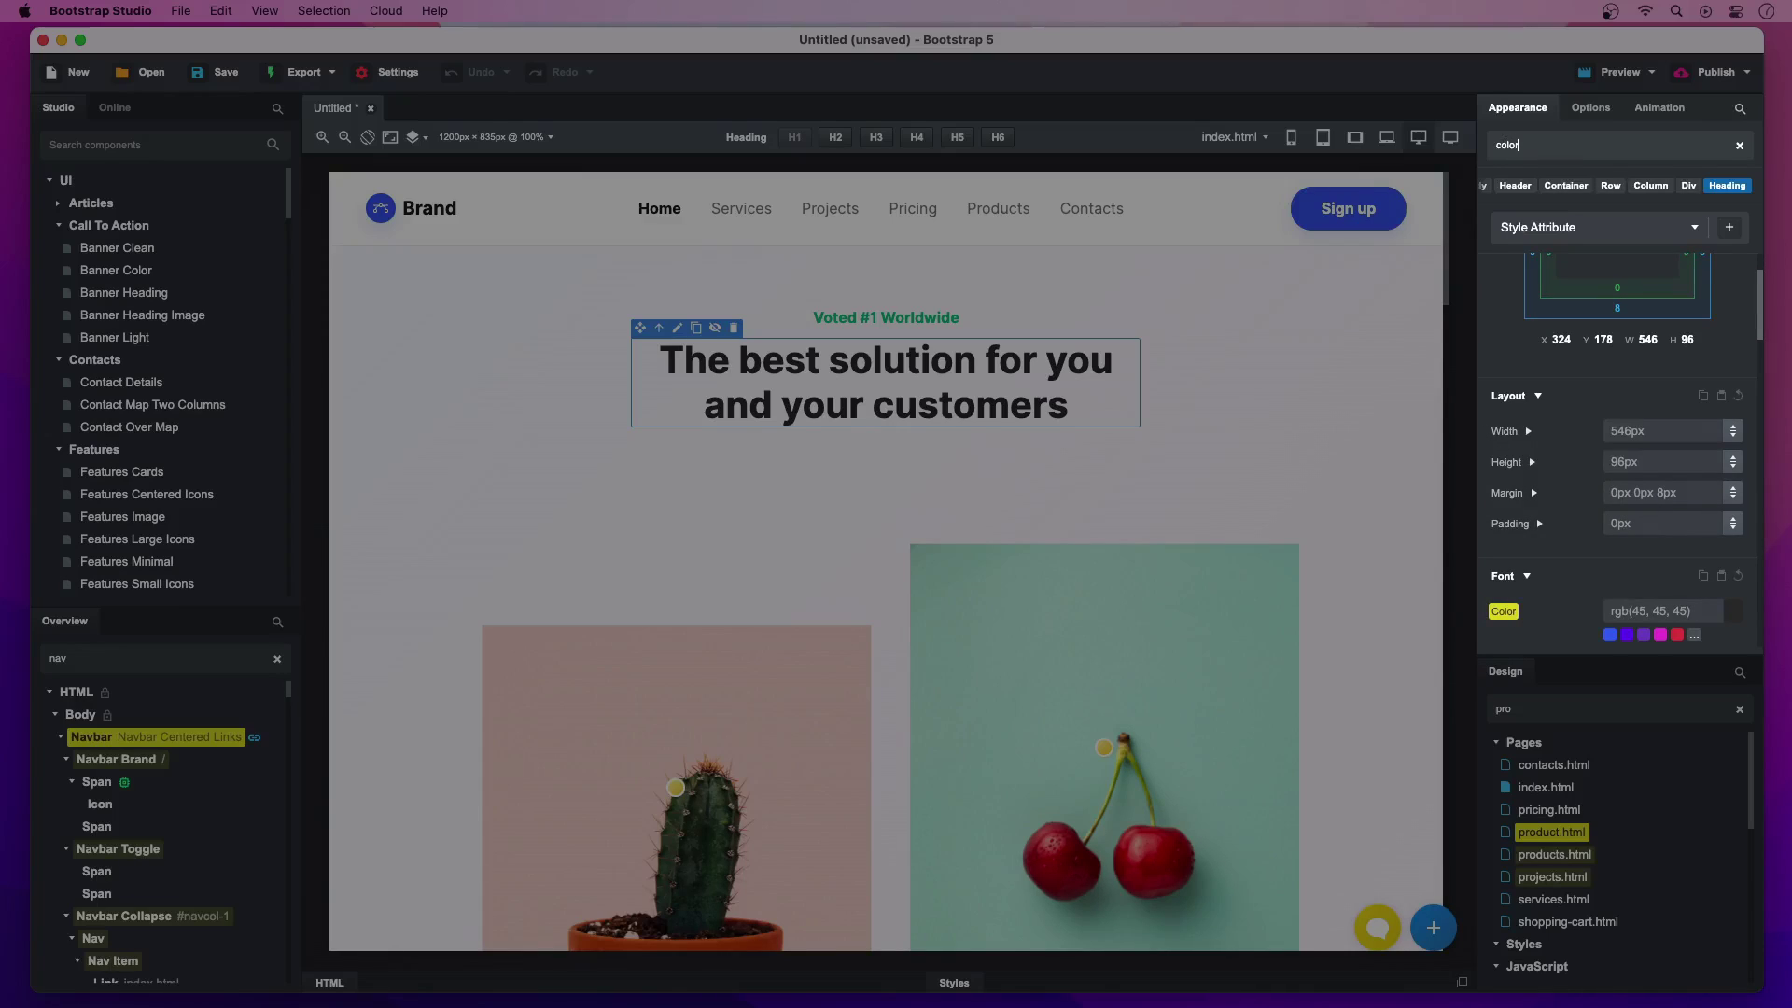
{"action": "scroll", "coordinate": [1616, 420], "scroll_direction": "up", "scroll_amount": 3}
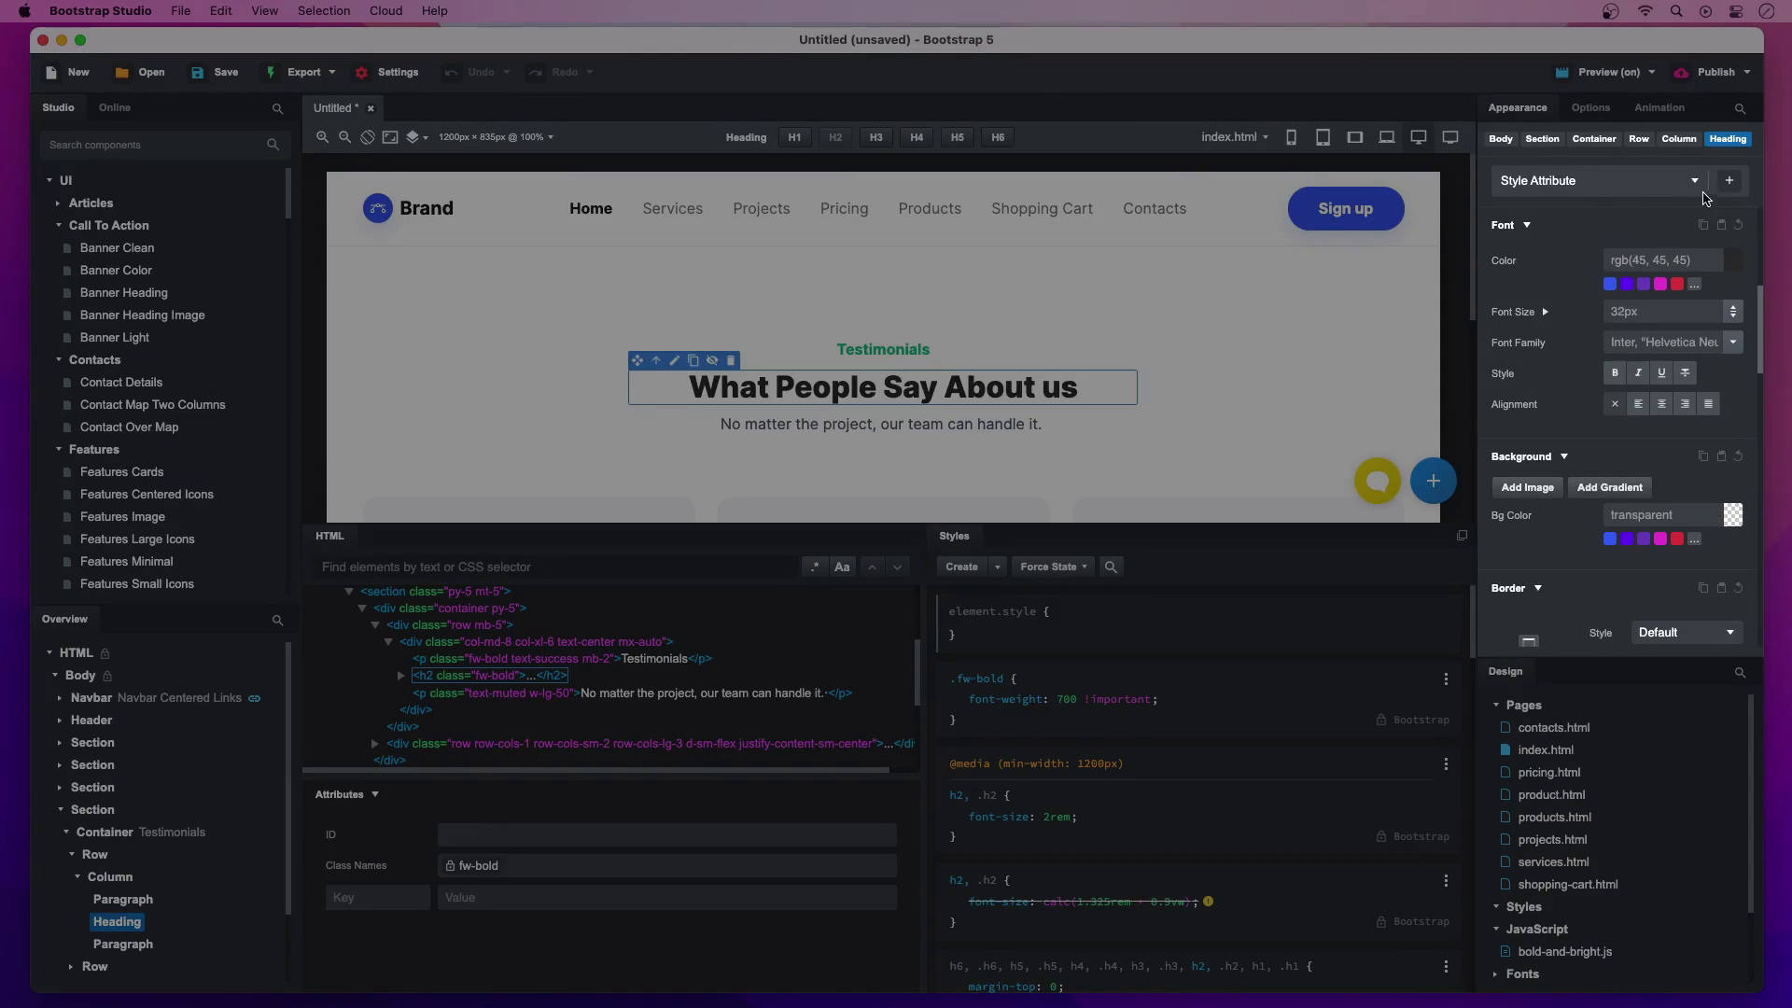
Create a .heading selector for the heading, replacing the suggested h2
{"action": "left_click", "coordinate": [1727, 183]}
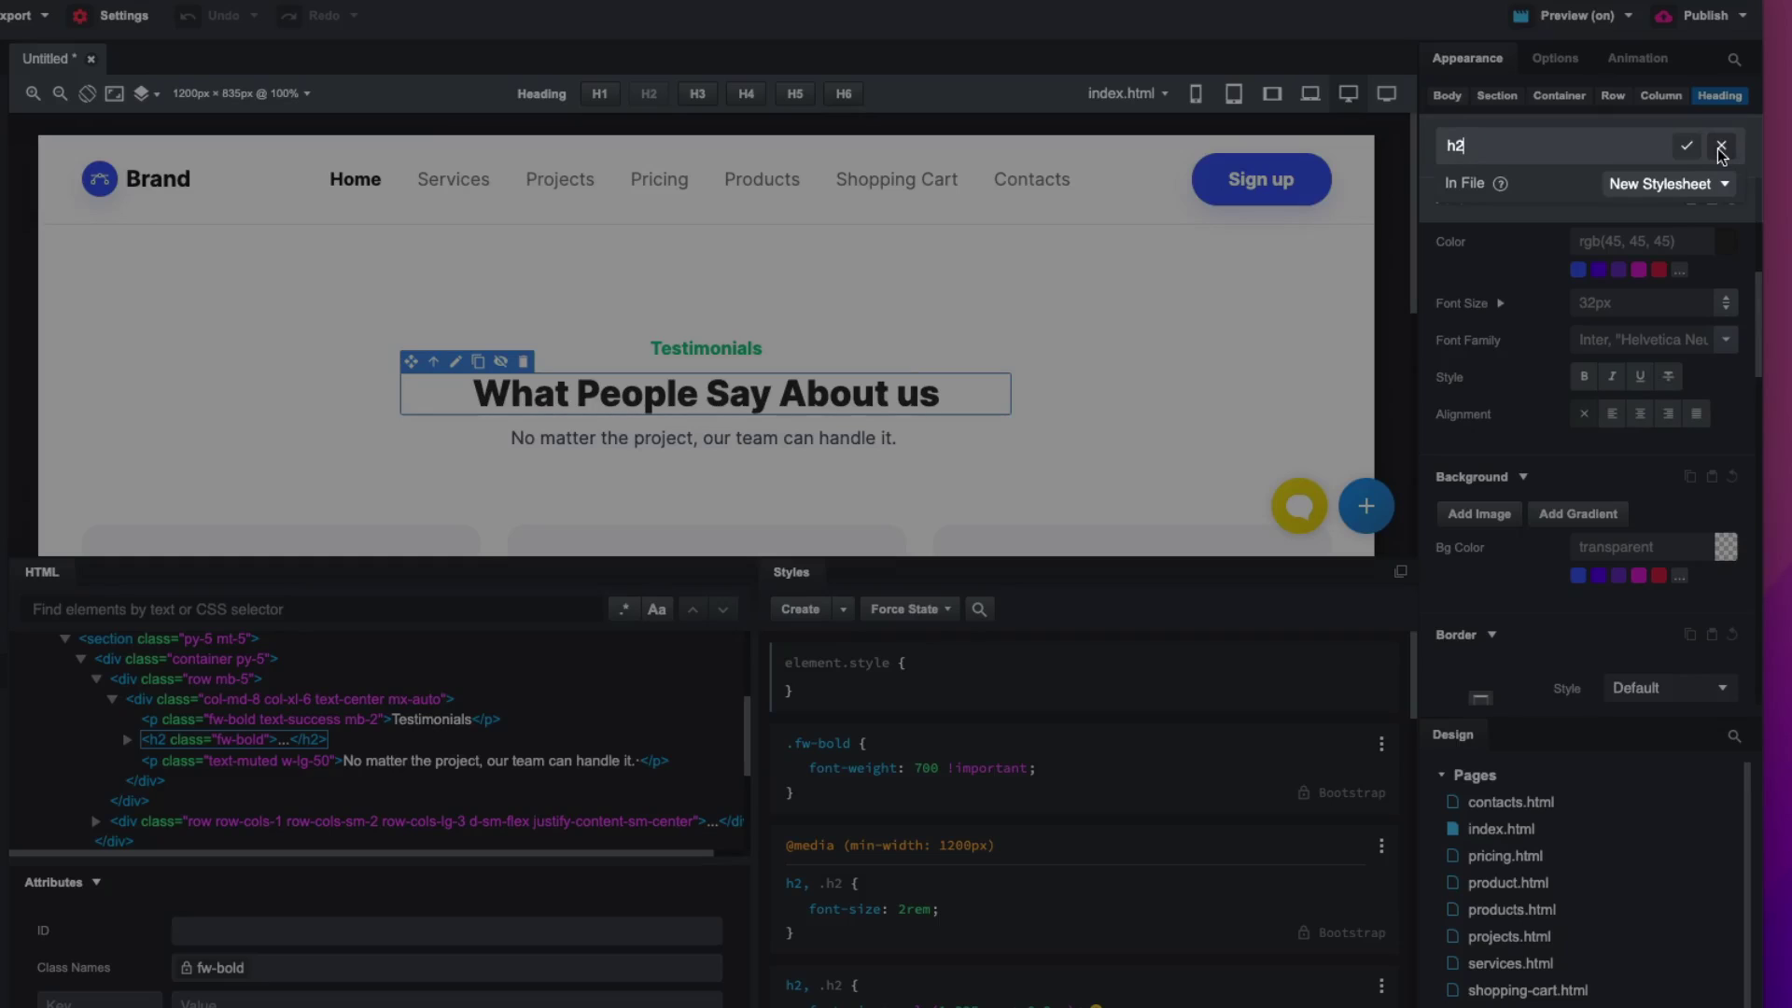
{"action": "key", "text": "BackSpace"}
{"action": "key", "text": "BackSpace"}
{"action": "type", "text": ".headin"}
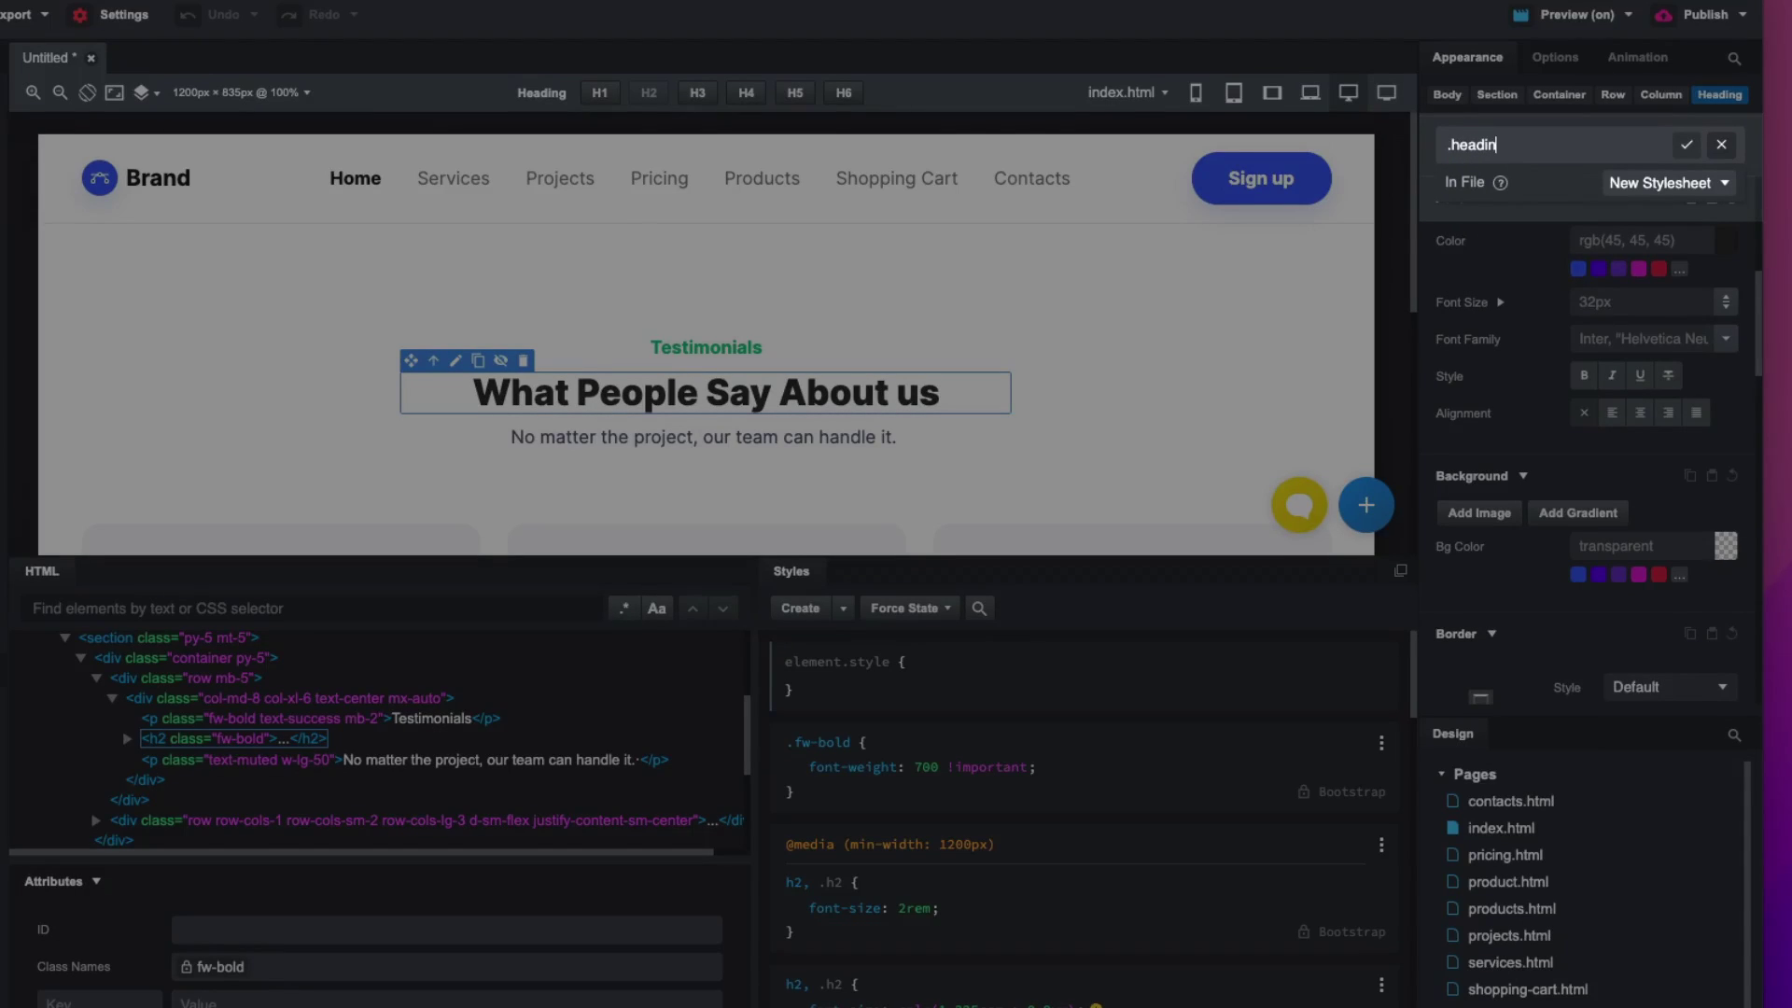
{"action": "key", "text": "Return"}
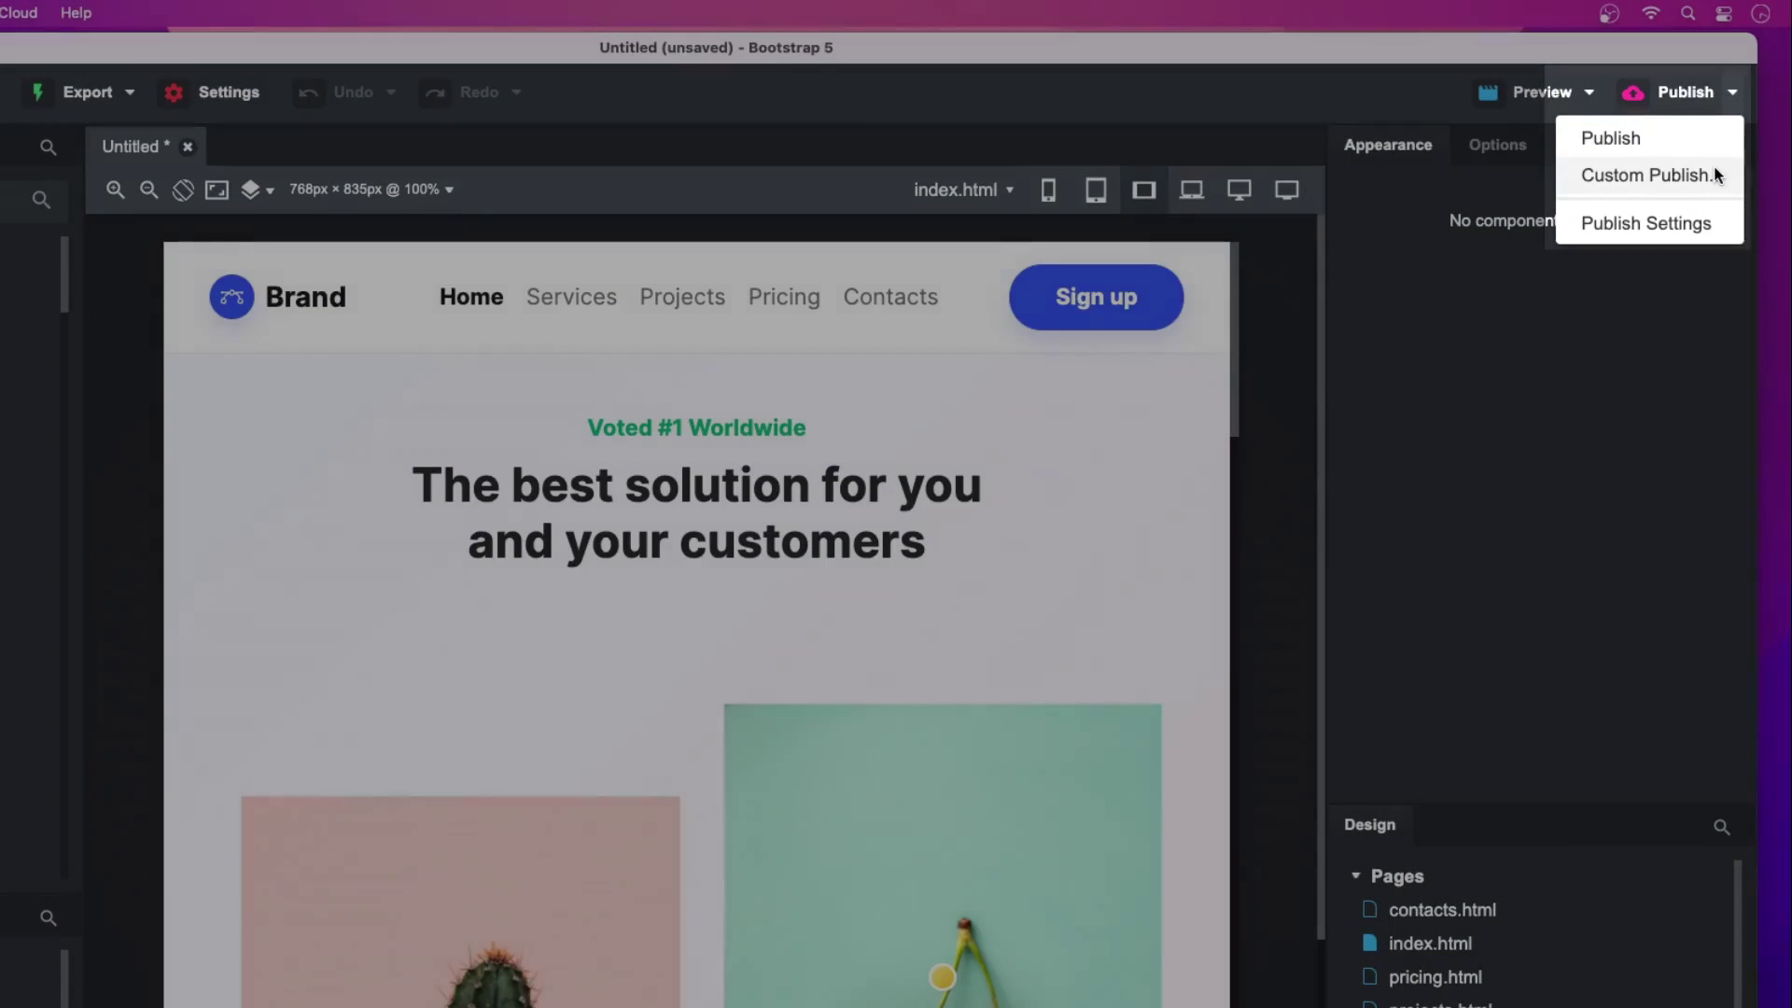
In Custom Publish, deselect all files, then tick and publish only index.html
{"action": "left_click", "coordinate": [1714, 169]}
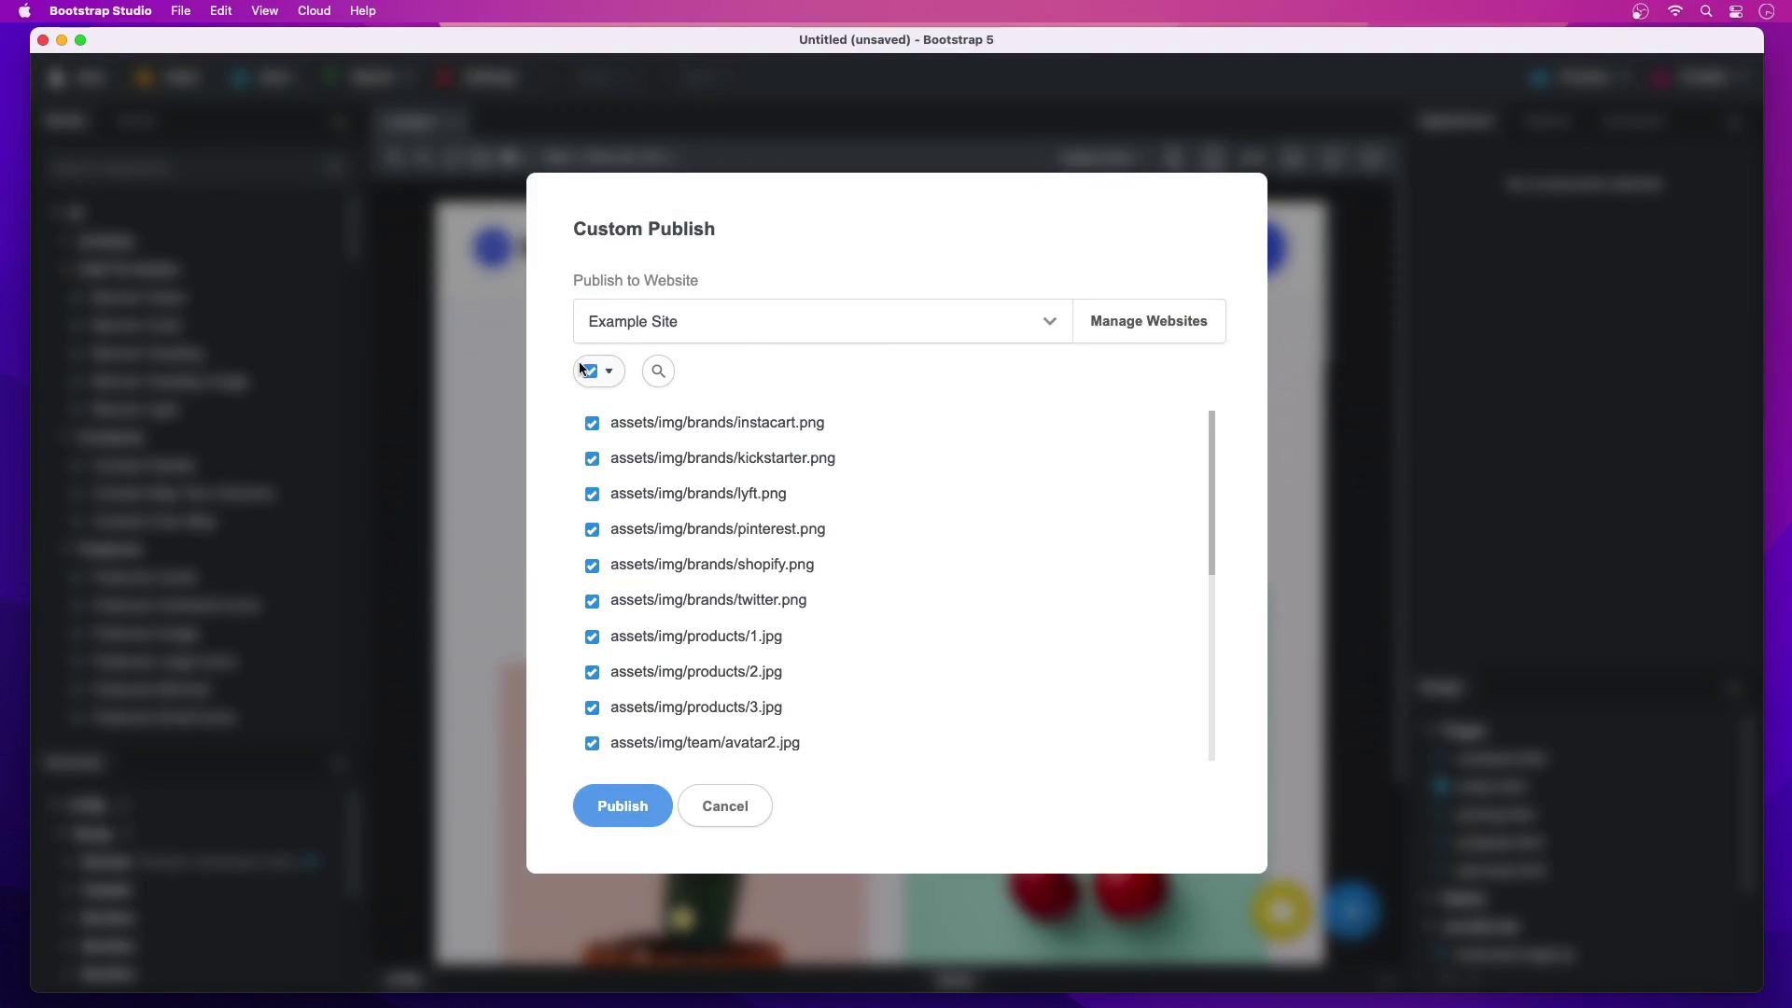
{"action": "left_click", "coordinate": [589, 371]}
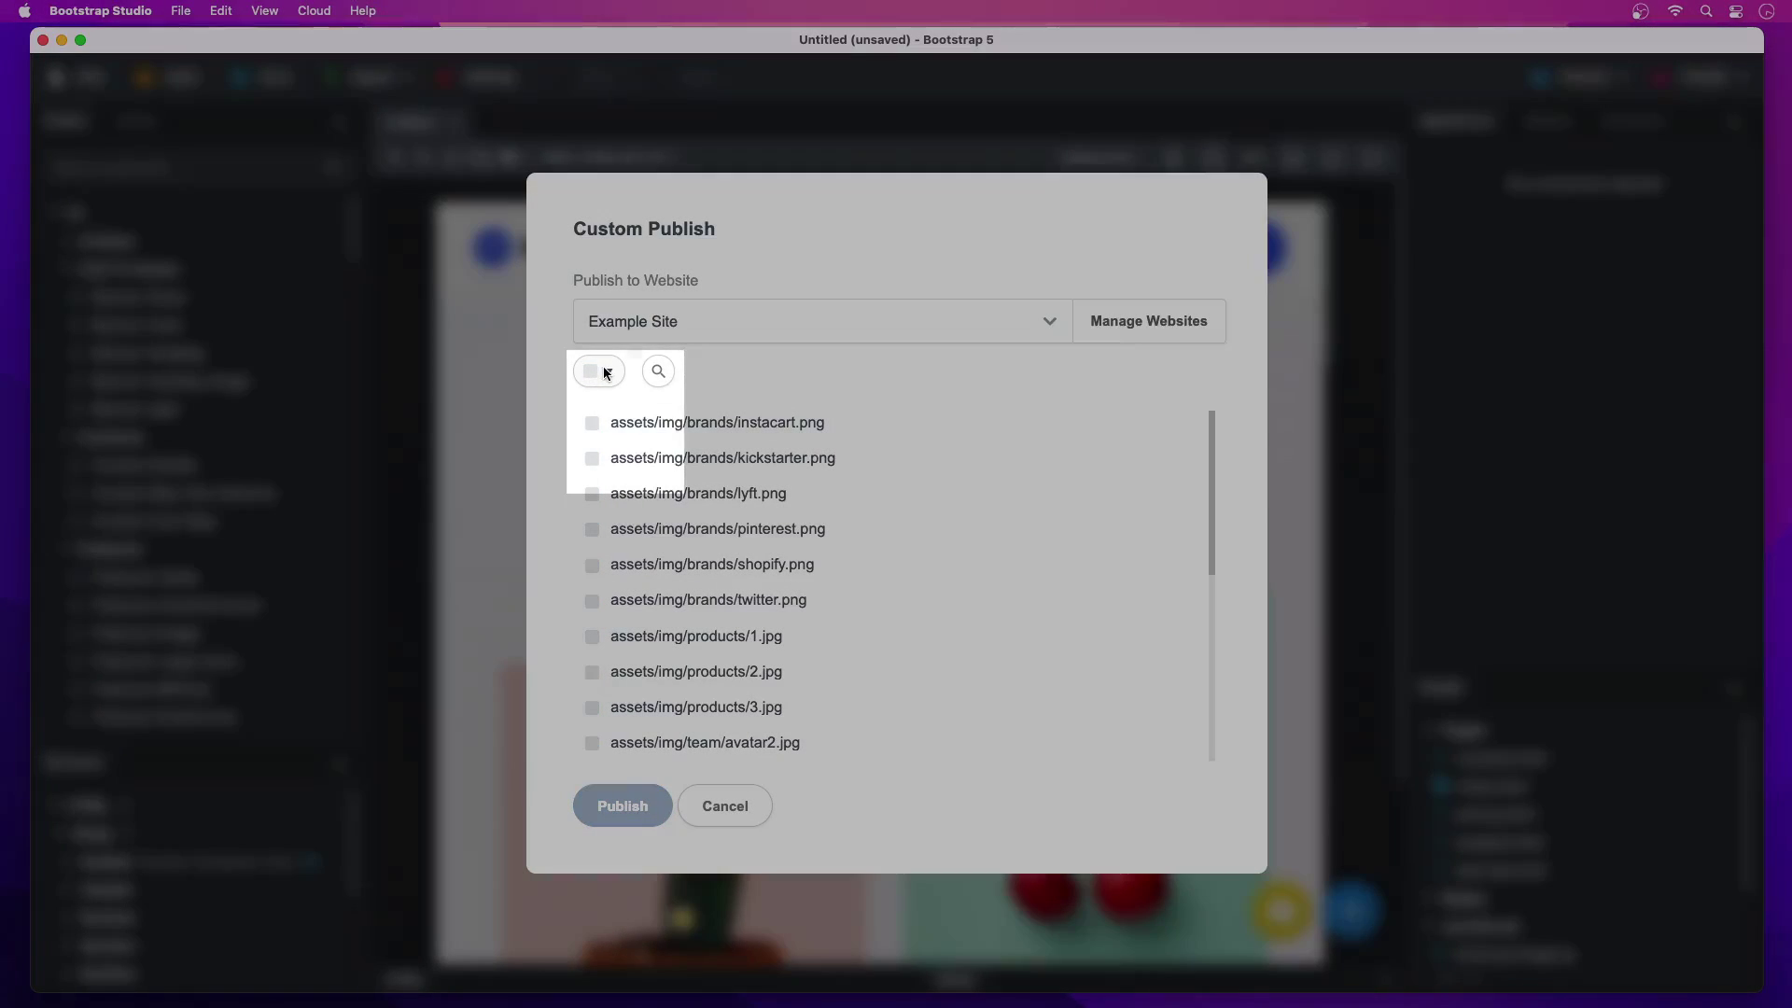
{"action": "left_click", "coordinate": [605, 371]}
{"action": "mouse_move", "coordinate": [625, 469]}
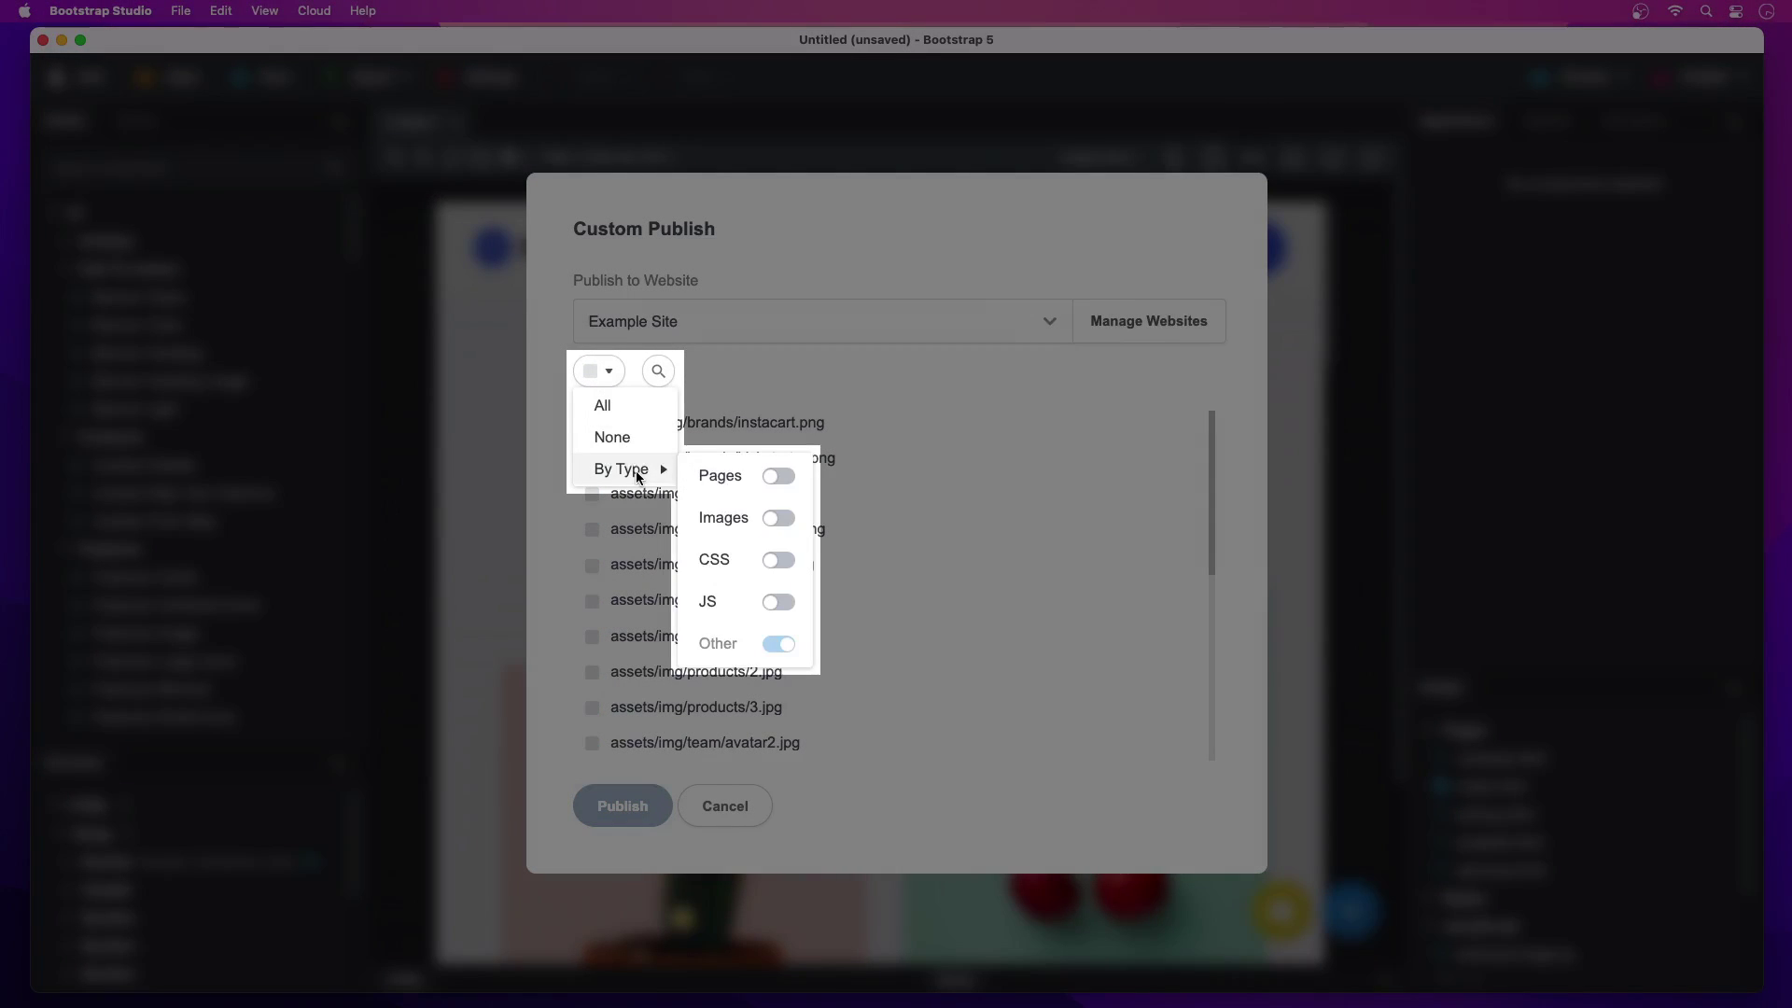
{"action": "left_click", "coordinate": [773, 516]}
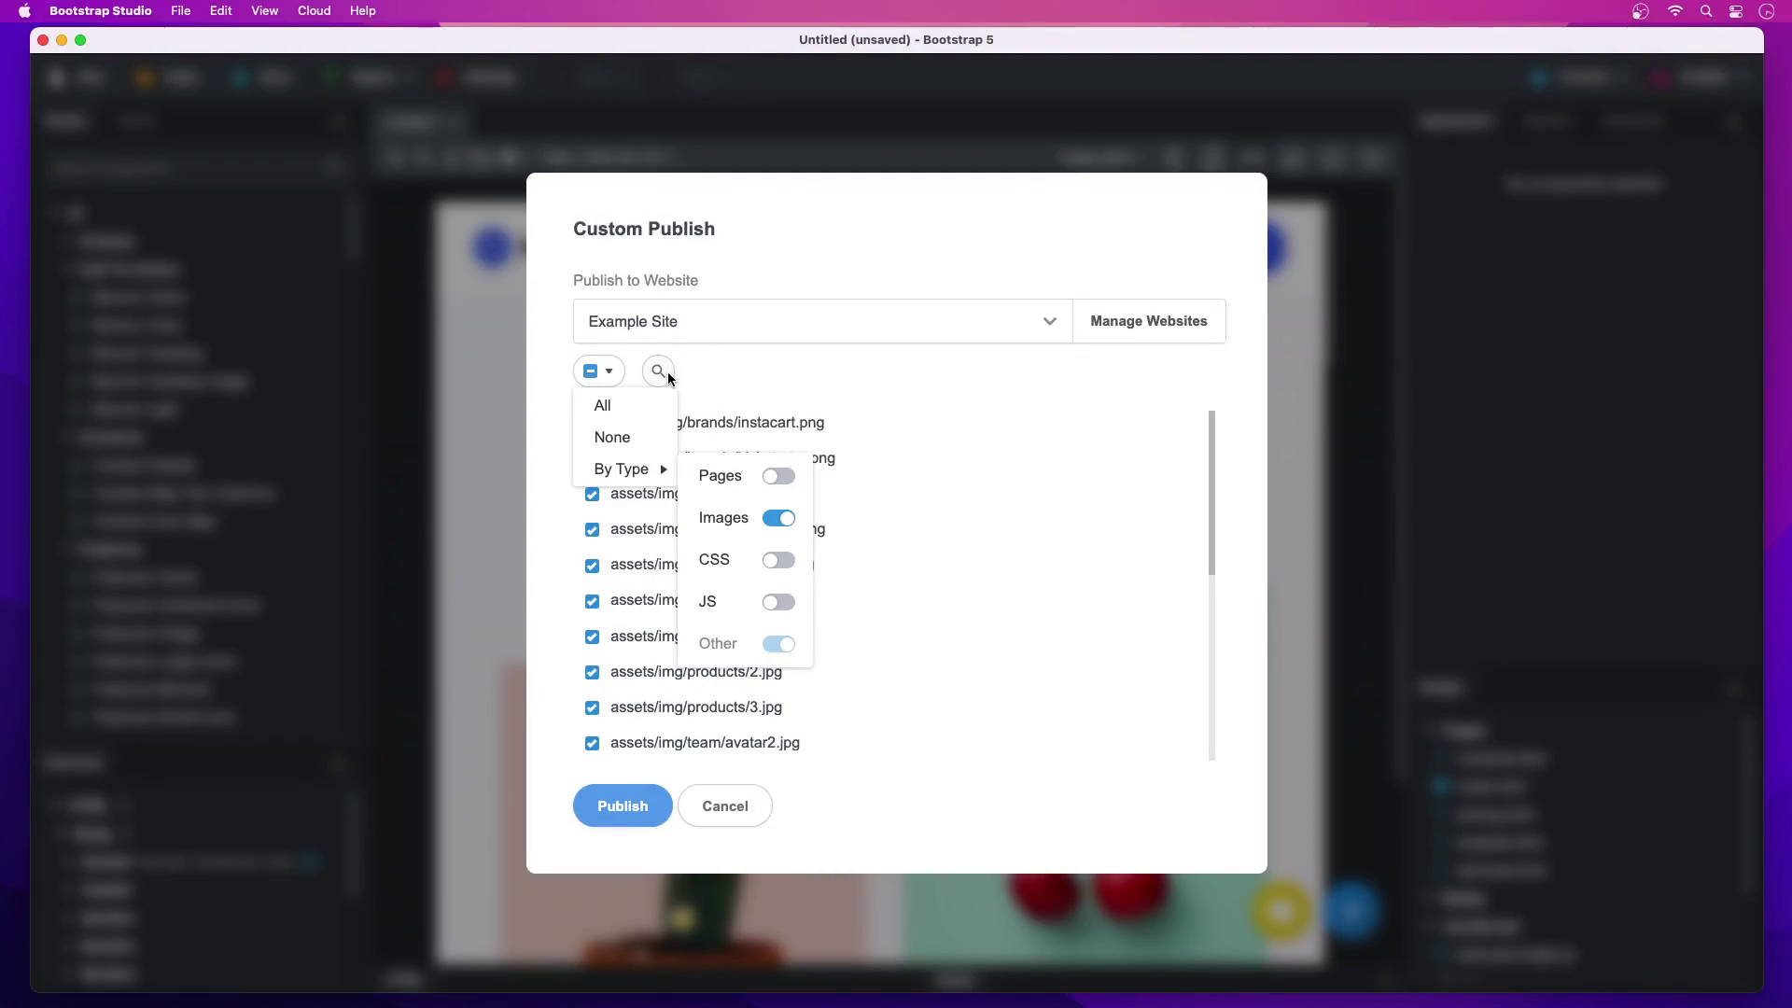
{"action": "left_click", "coordinate": [658, 372]}
{"action": "type", "text": "index"}
{"action": "left_click", "coordinate": [595, 424]}
{"action": "left_click", "coordinate": [644, 806]}
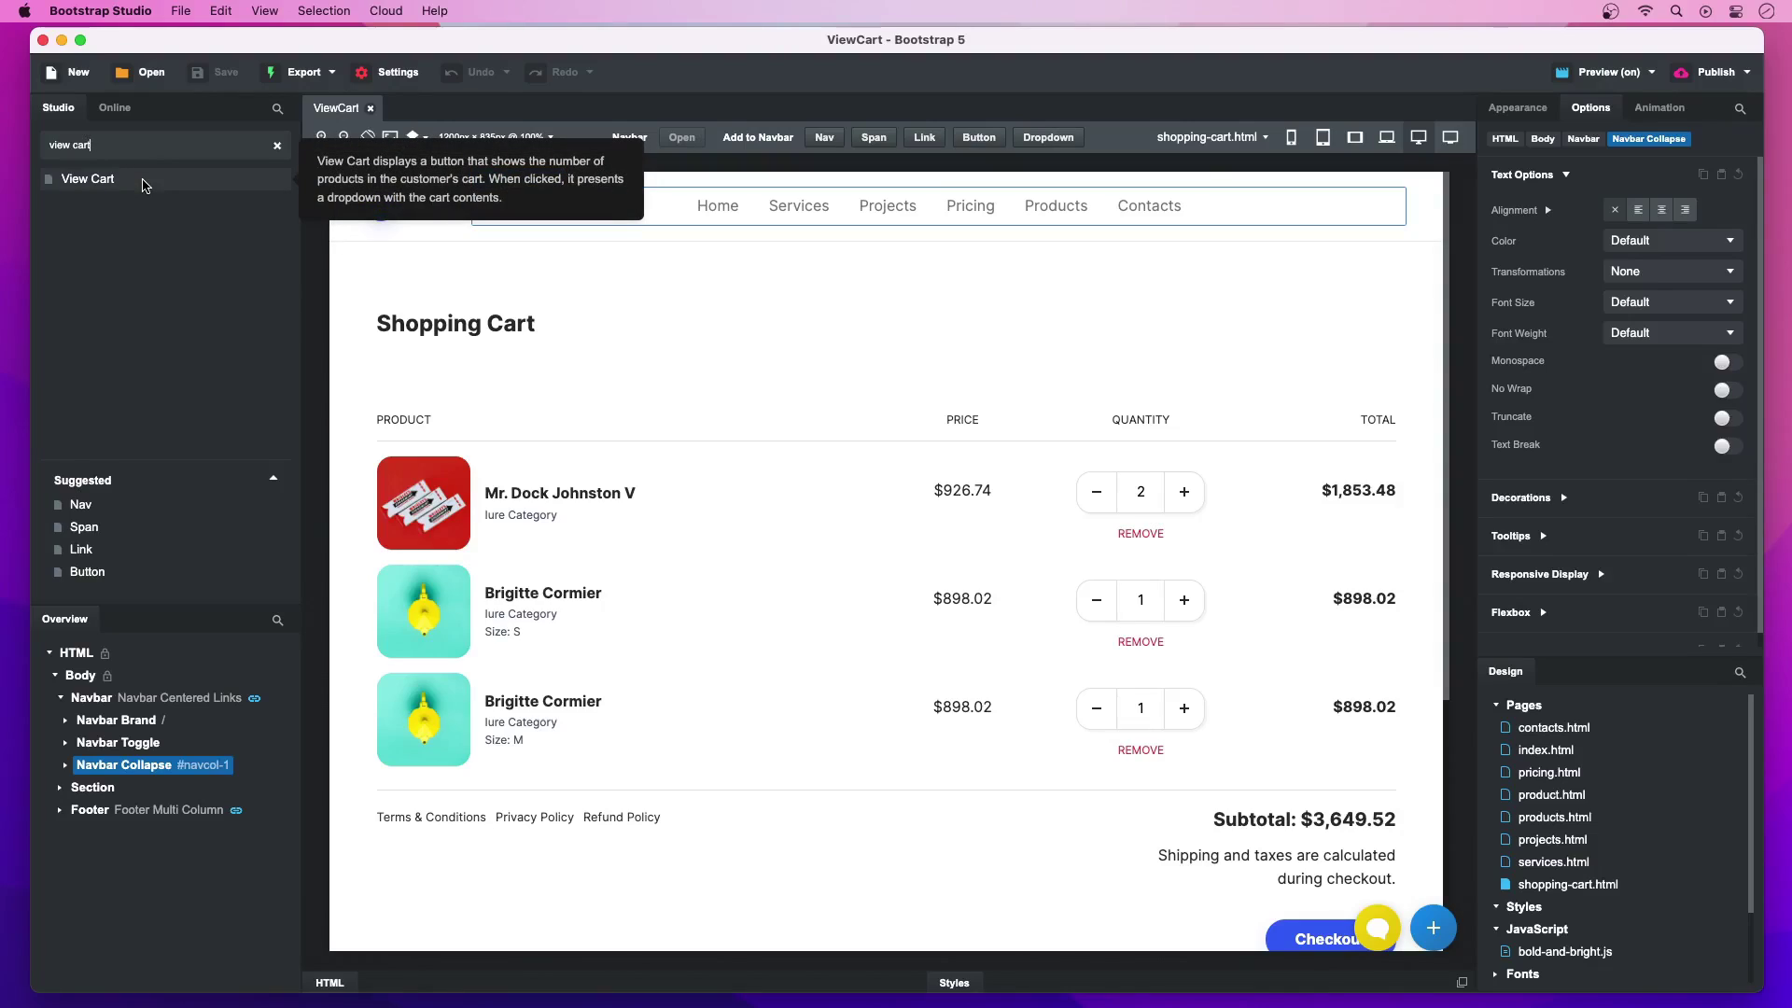
Place View Cart in Navbar Collapse with its summary as a left-side sidebar
{"action": "left_click_drag", "start_coordinate": [143, 186], "coordinate": [166, 768]}
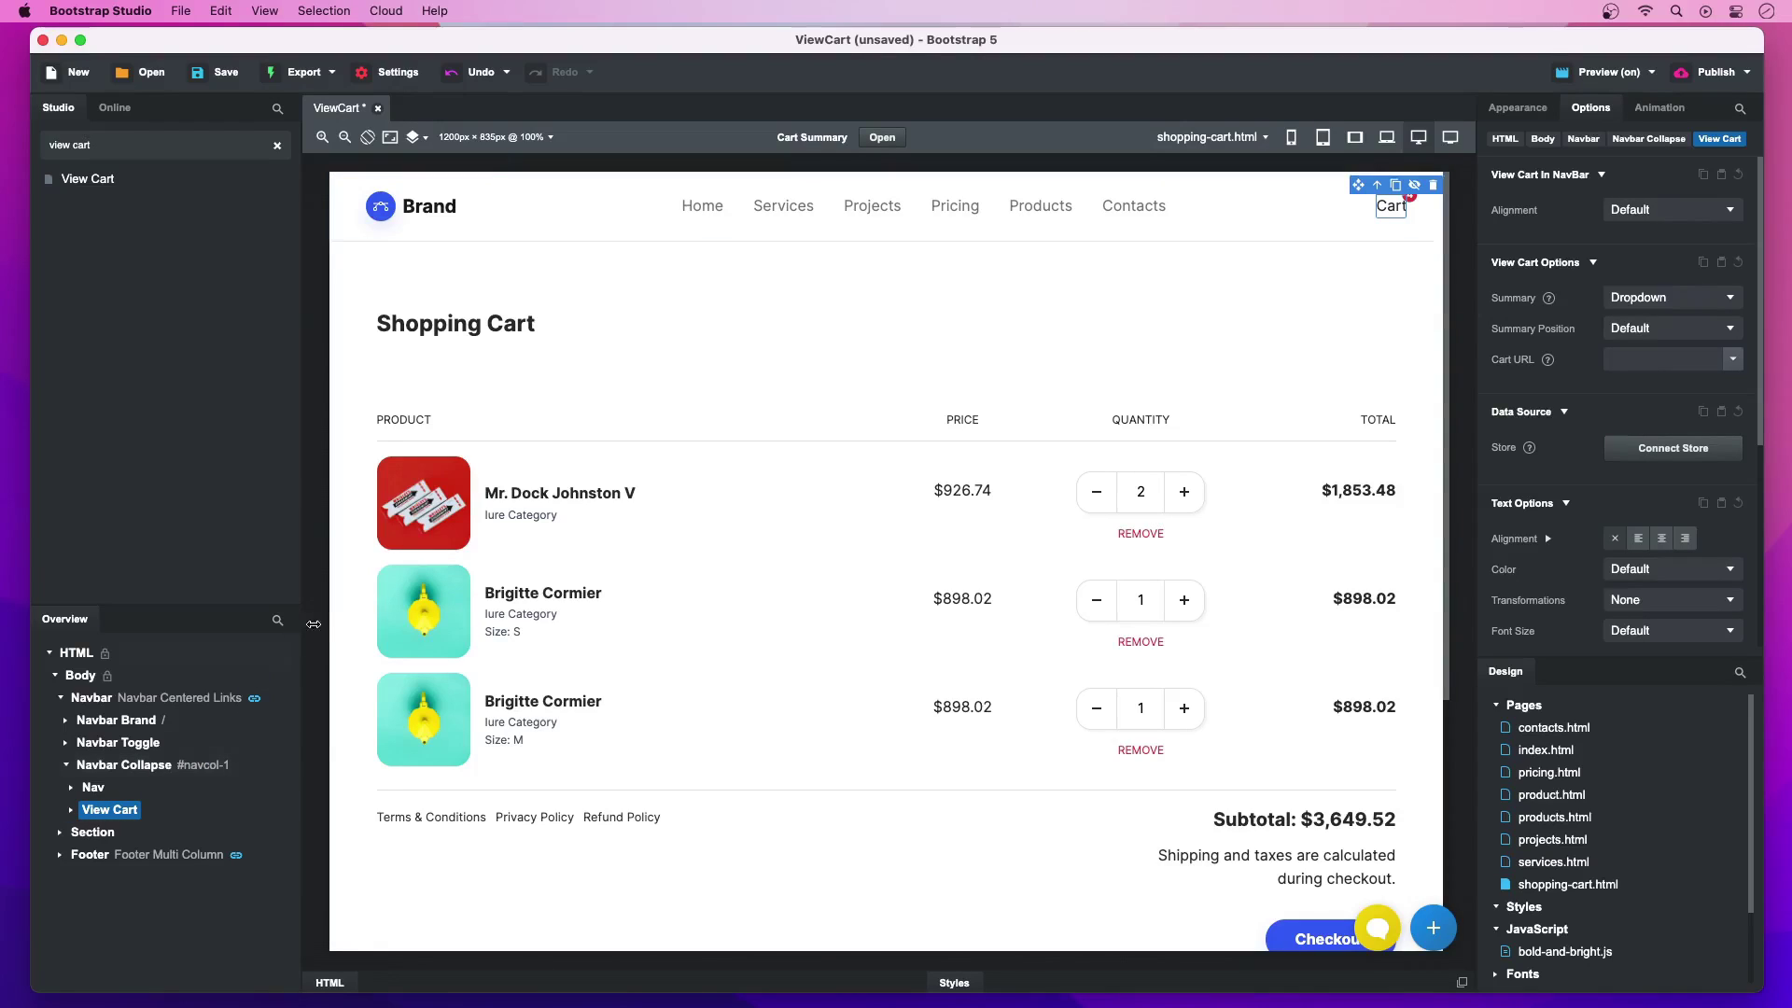
{"action": "left_click", "coordinate": [868, 138]}
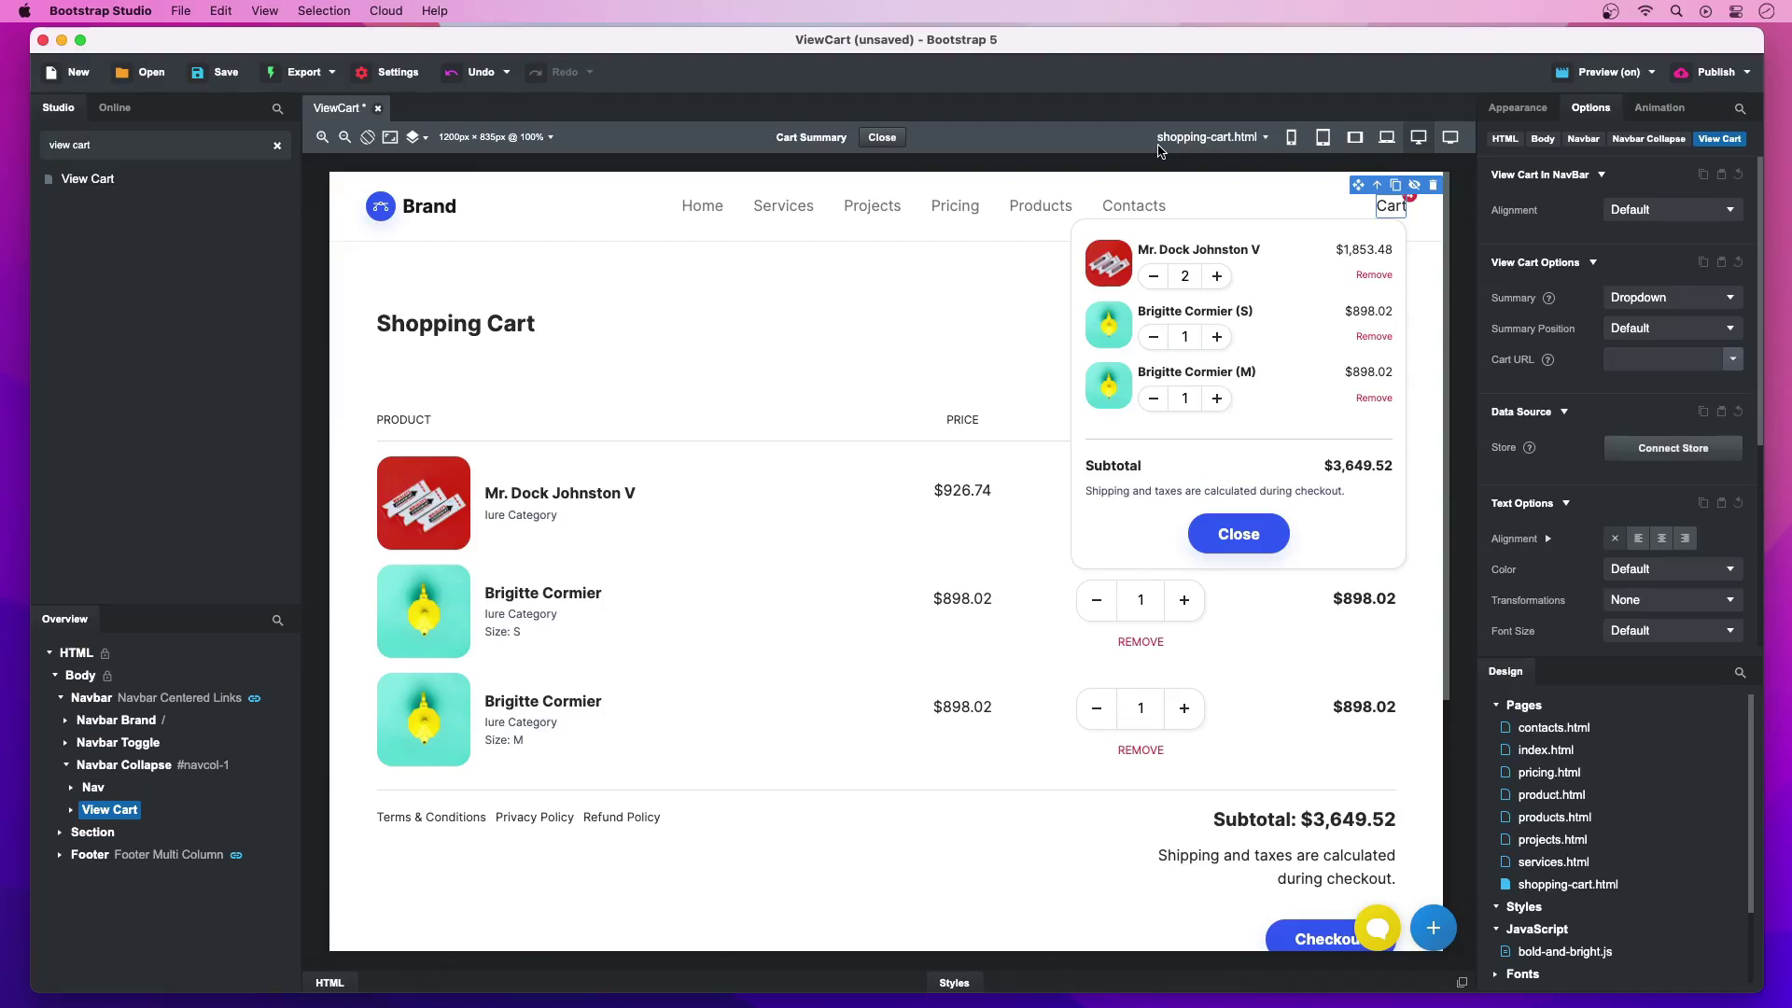
{"action": "left_click", "coordinate": [1614, 297]}
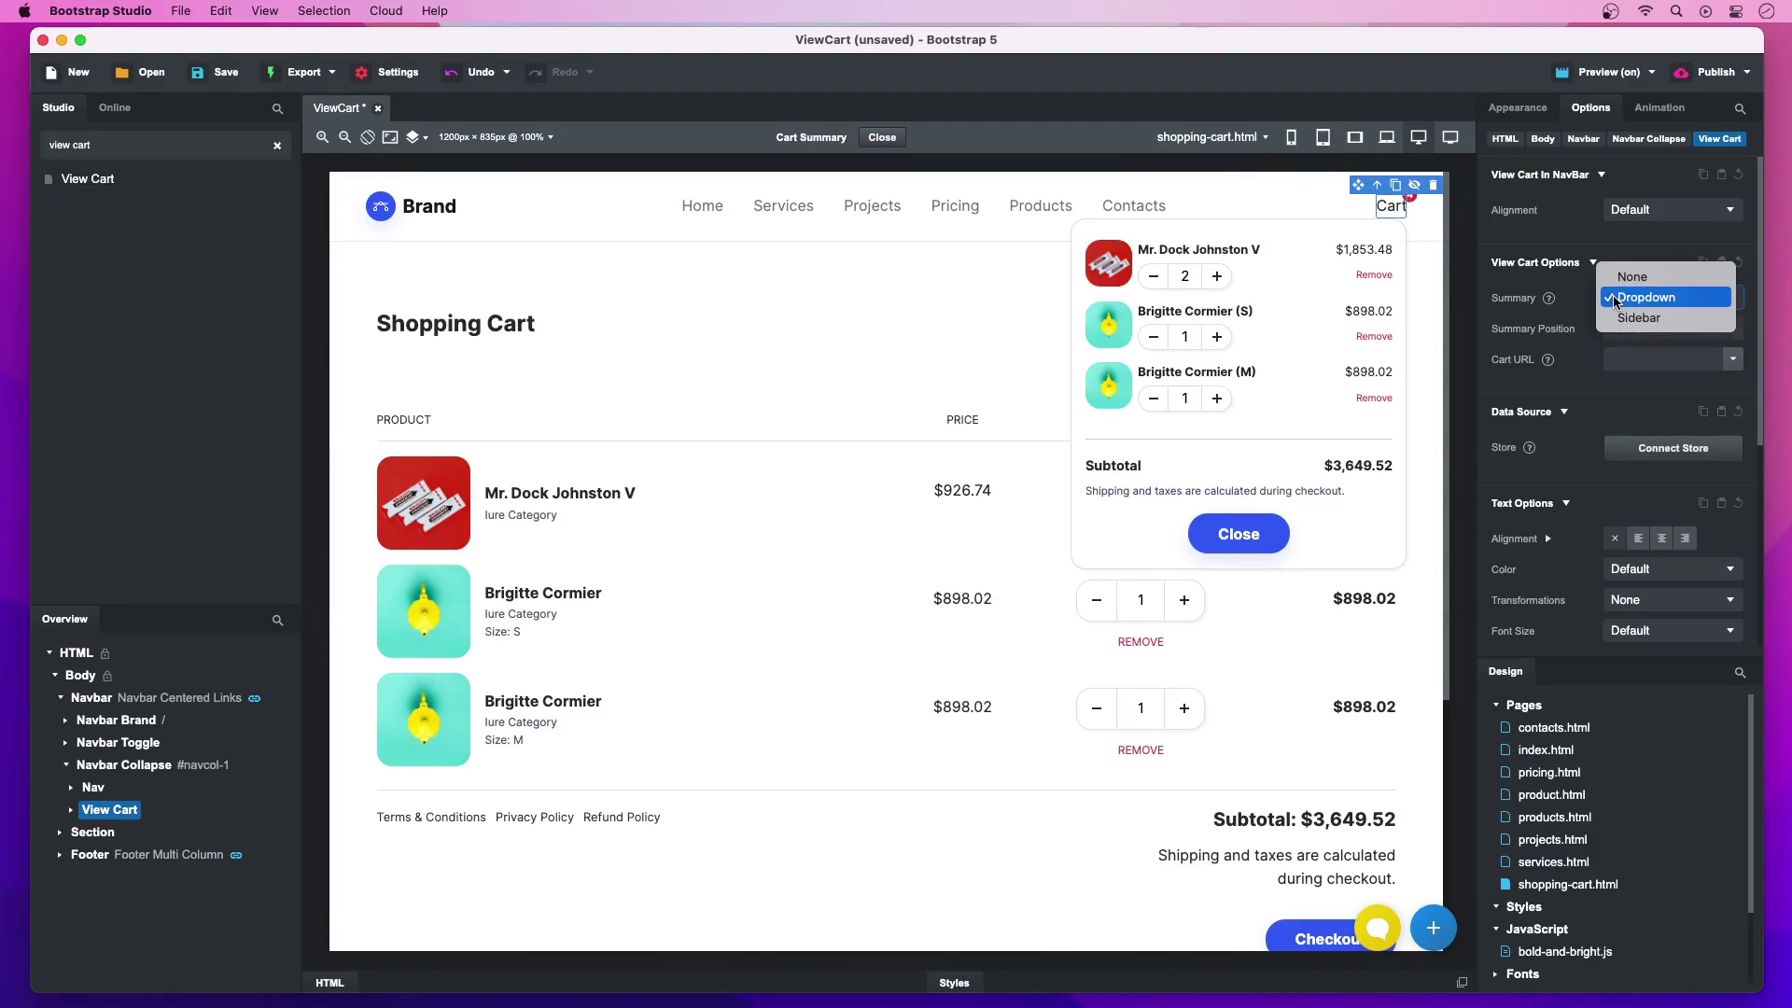
{"action": "left_click", "coordinate": [1636, 318]}
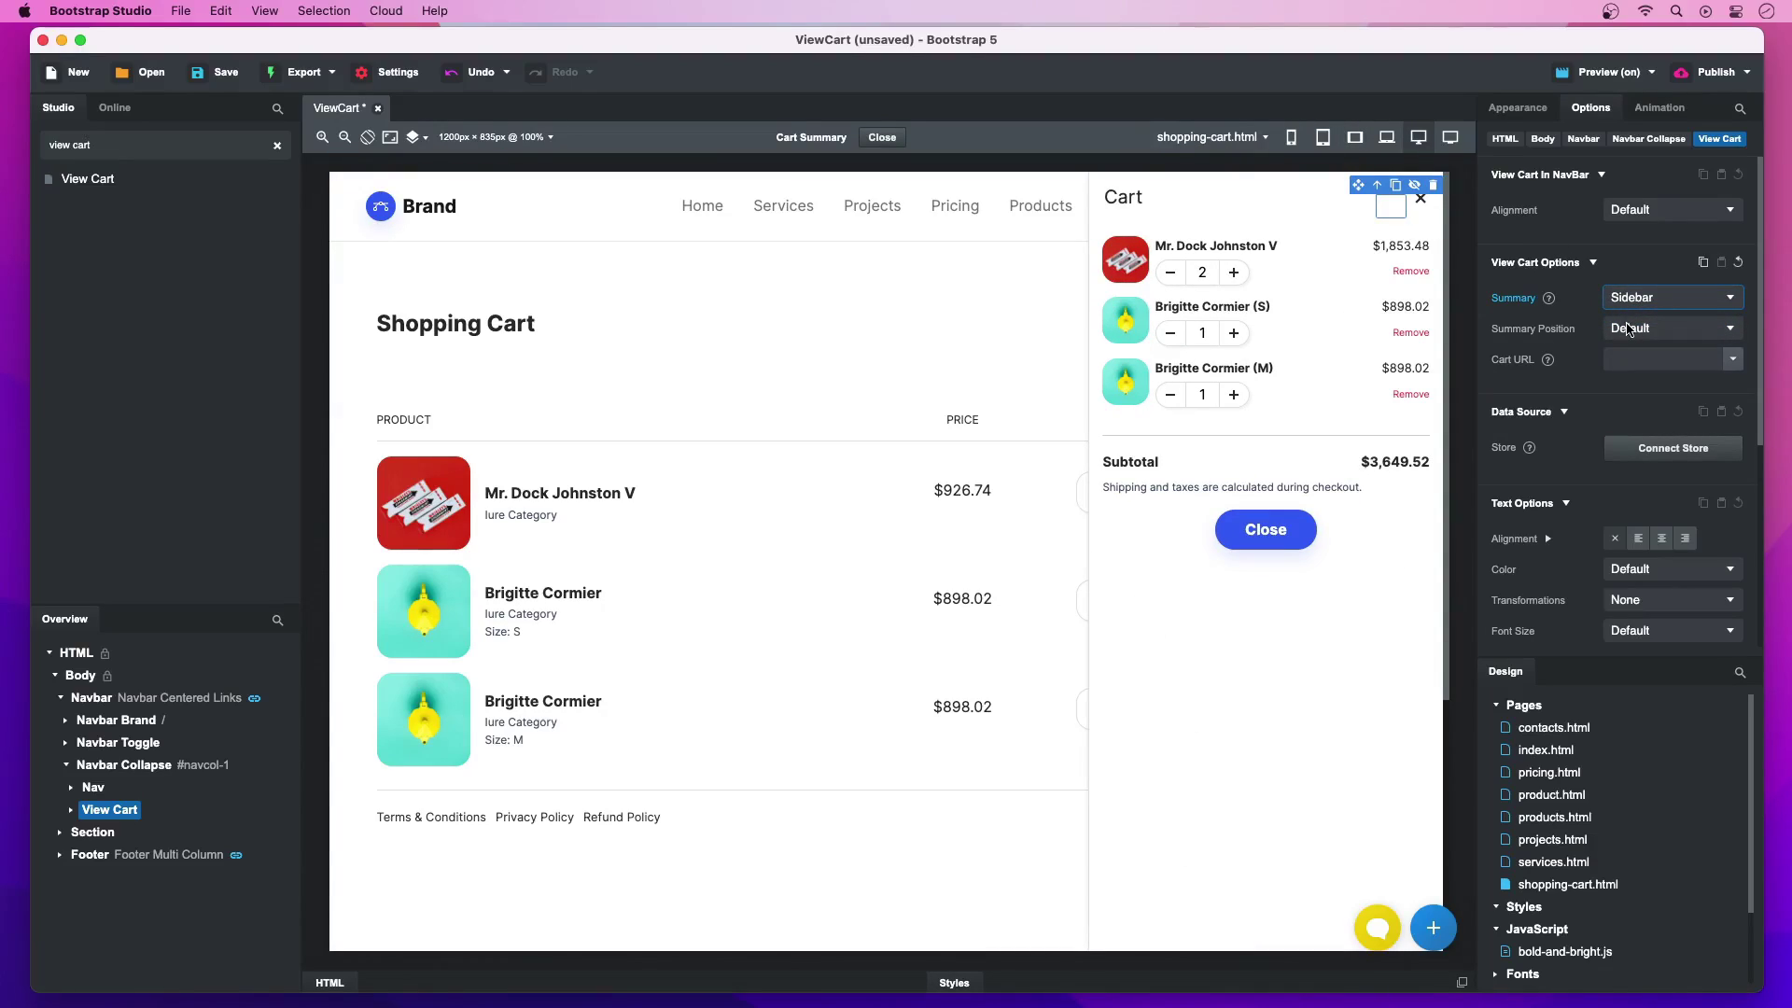
{"action": "left_click", "coordinate": [1626, 328]}
{"action": "left_click", "coordinate": [1630, 347]}
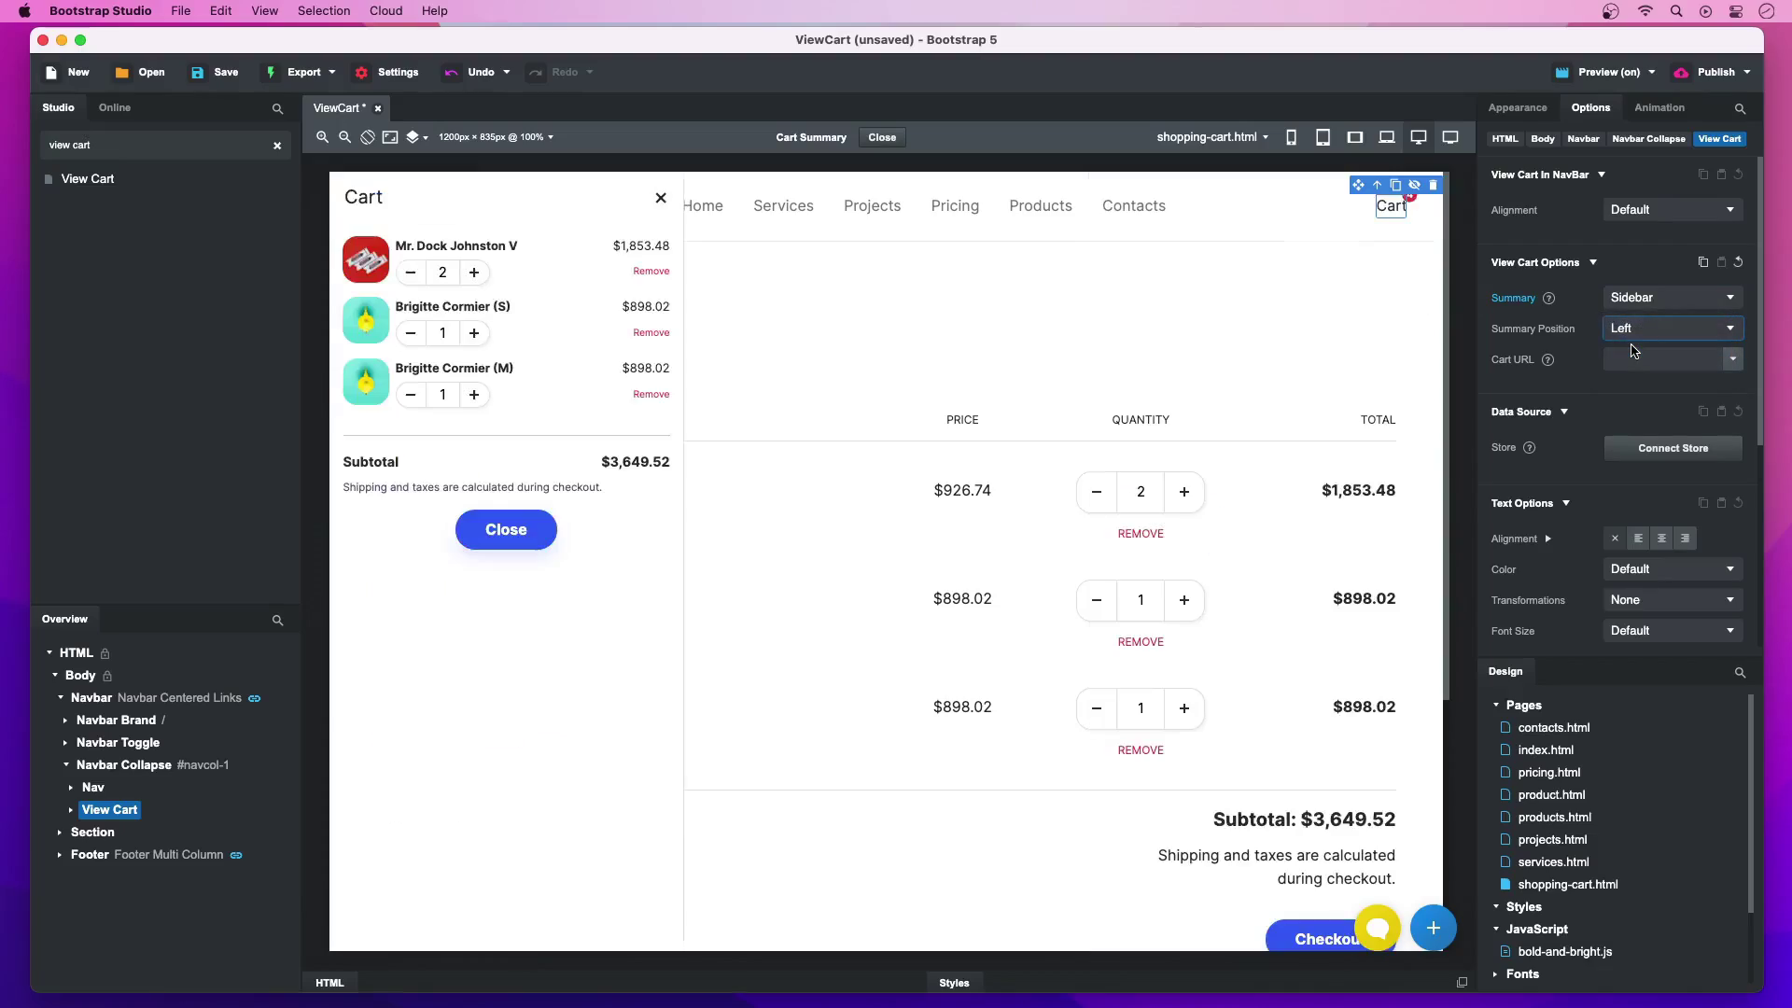